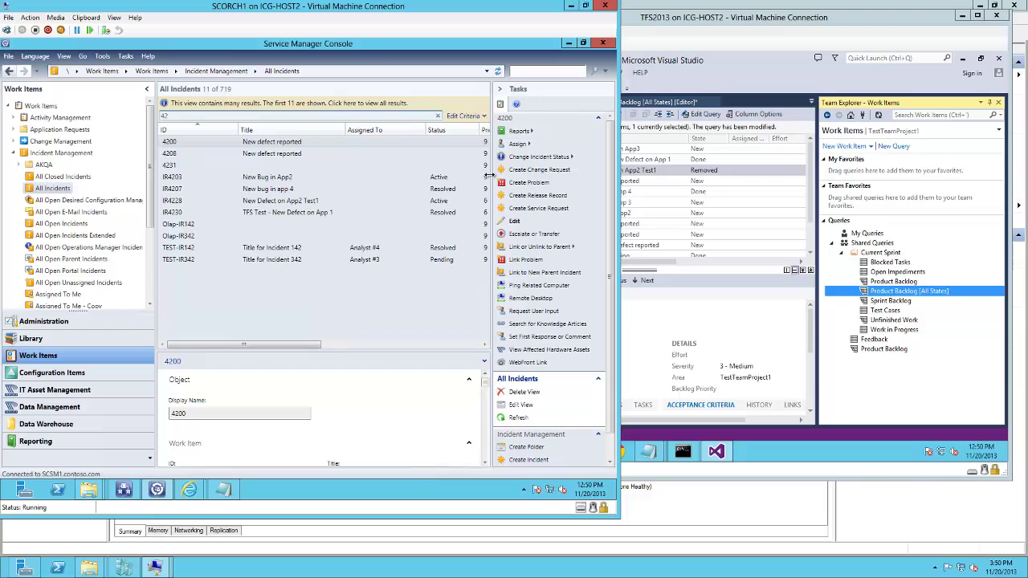
# Switch to the Orchestrator Runbook Designer and examine the activities in the Create New TFS Work Item runbook.
pyautogui.click(792, 27)
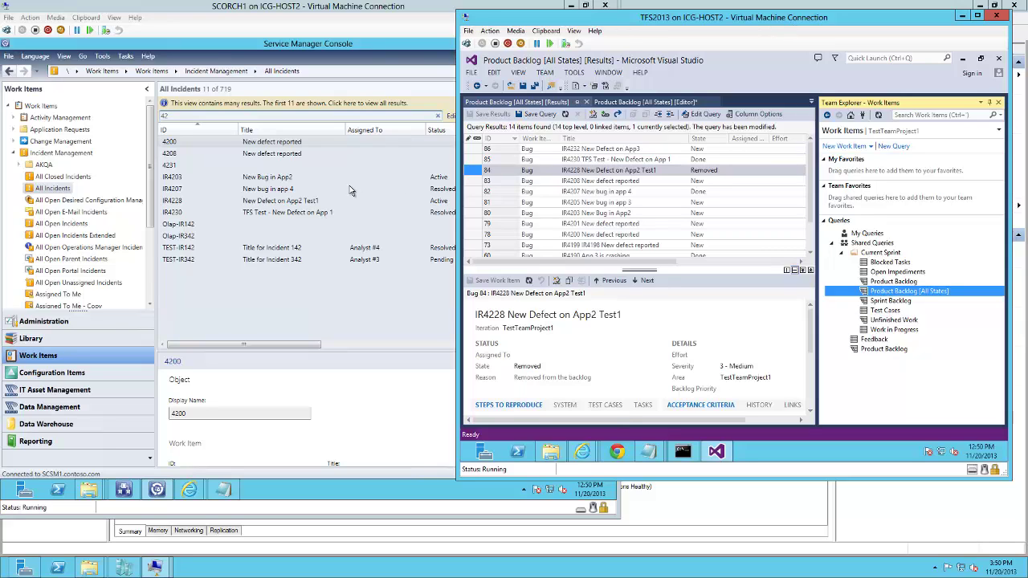
pyautogui.click(304, 307)
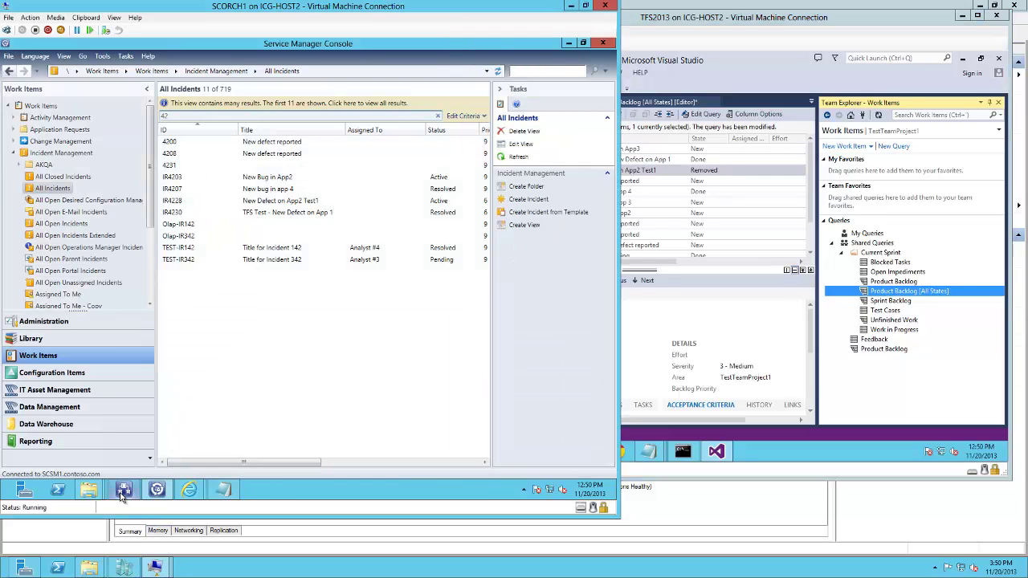
pyautogui.click(123, 490)
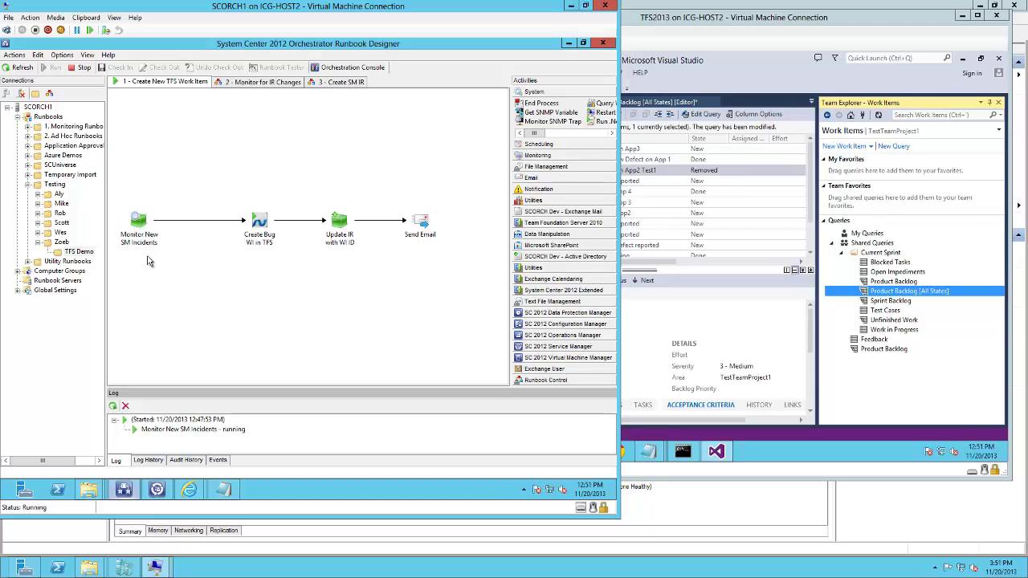
pyautogui.click(262, 249)
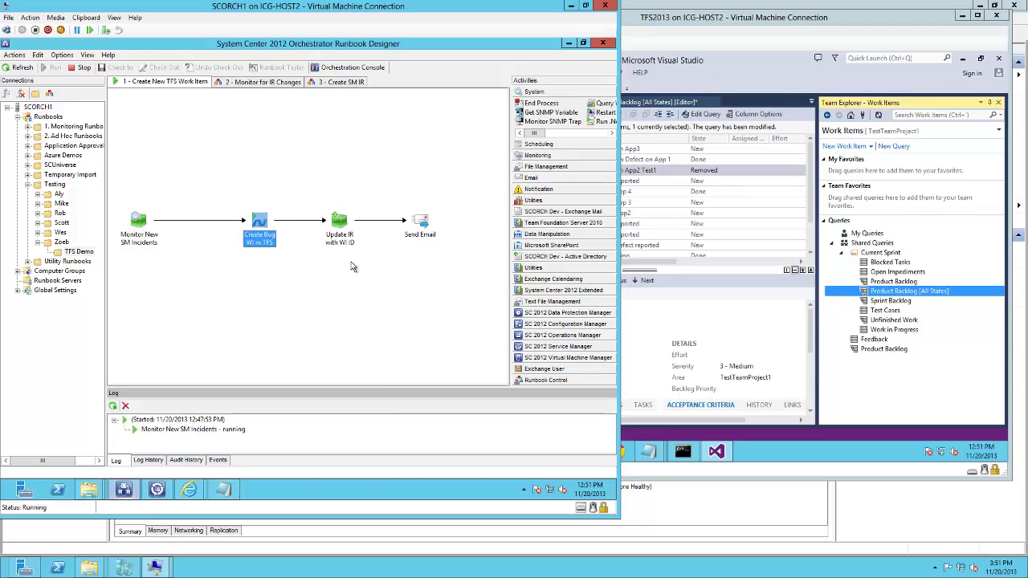
pyautogui.click(147, 246)
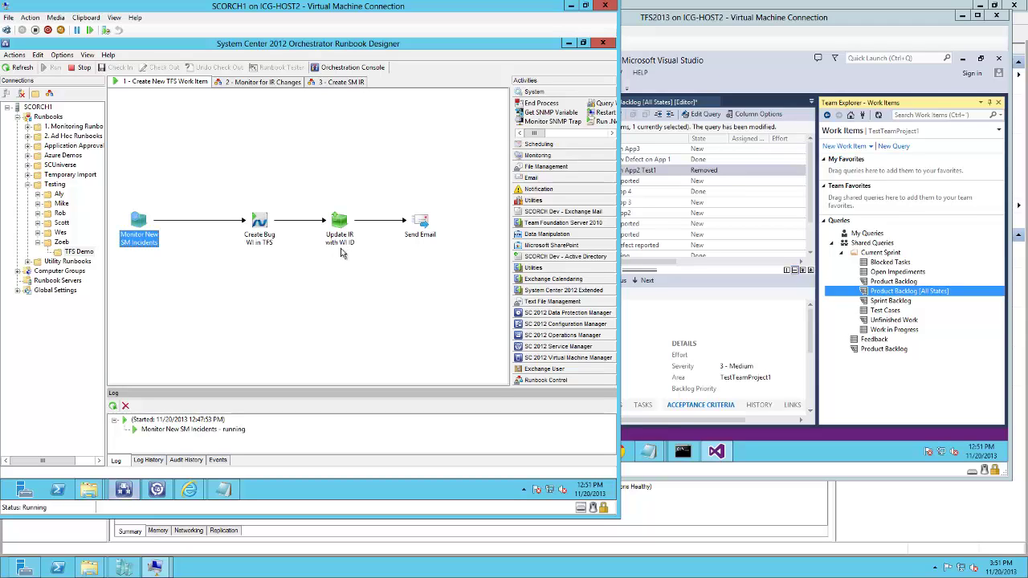
pyautogui.click(420, 262)
pyautogui.click(373, 301)
# Switch to the Service Manager Console and create a new incident titled "New defect in App3 - Test".
pyautogui.click(157, 491)
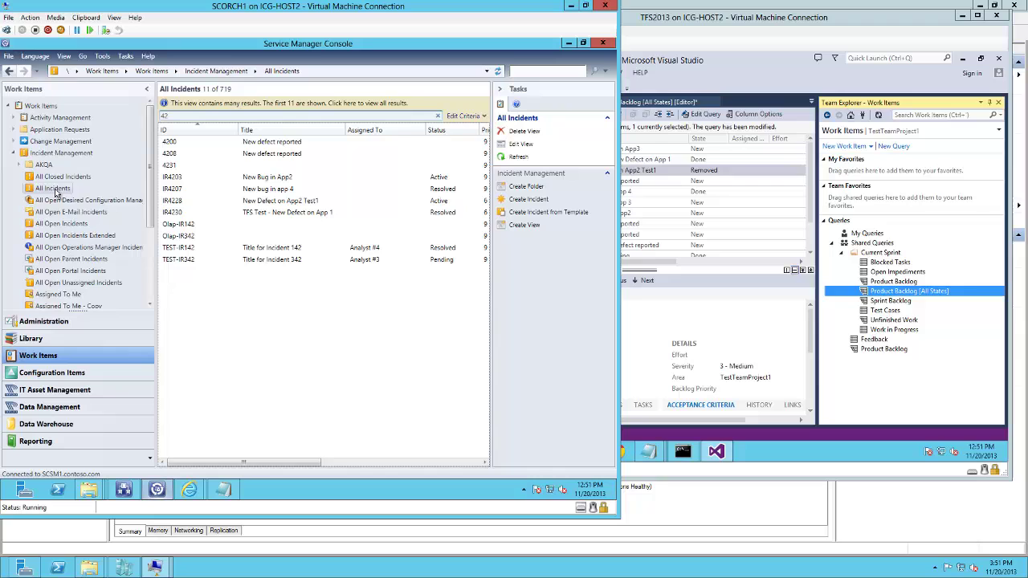
pyautogui.rightClick(69, 153)
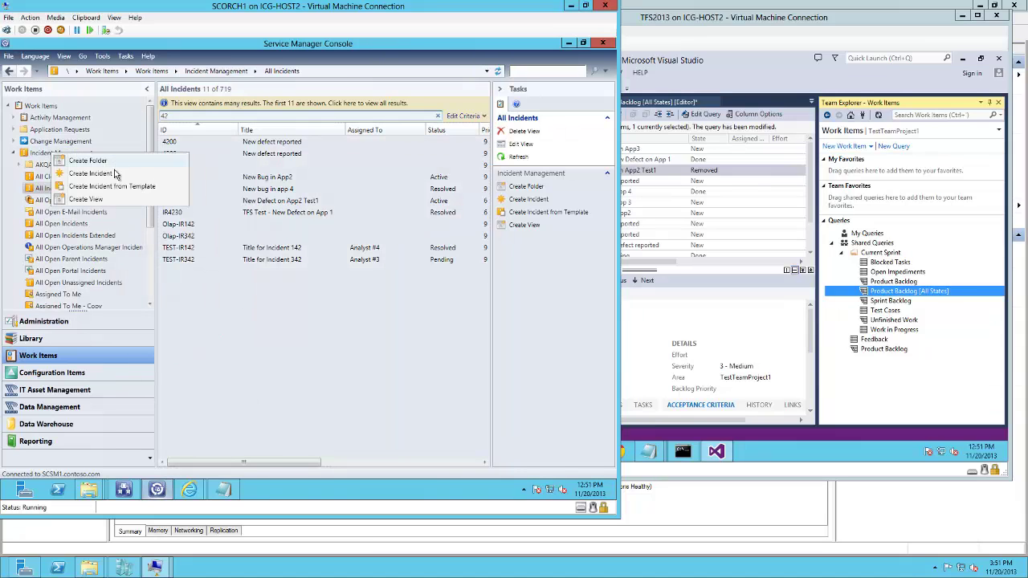
pyautogui.click(131, 175)
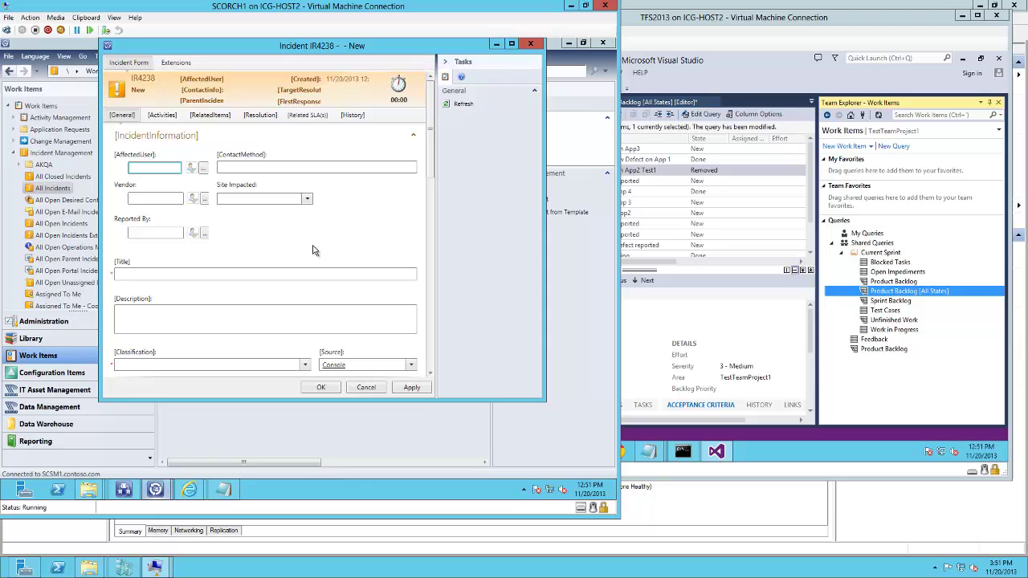
pyautogui.click(194, 273)
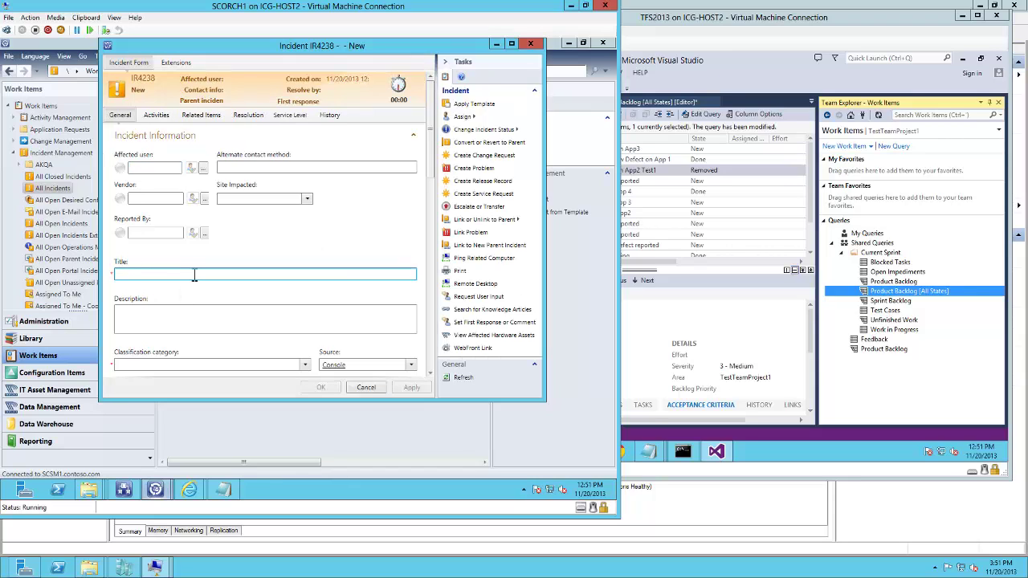
pyautogui.write('New')
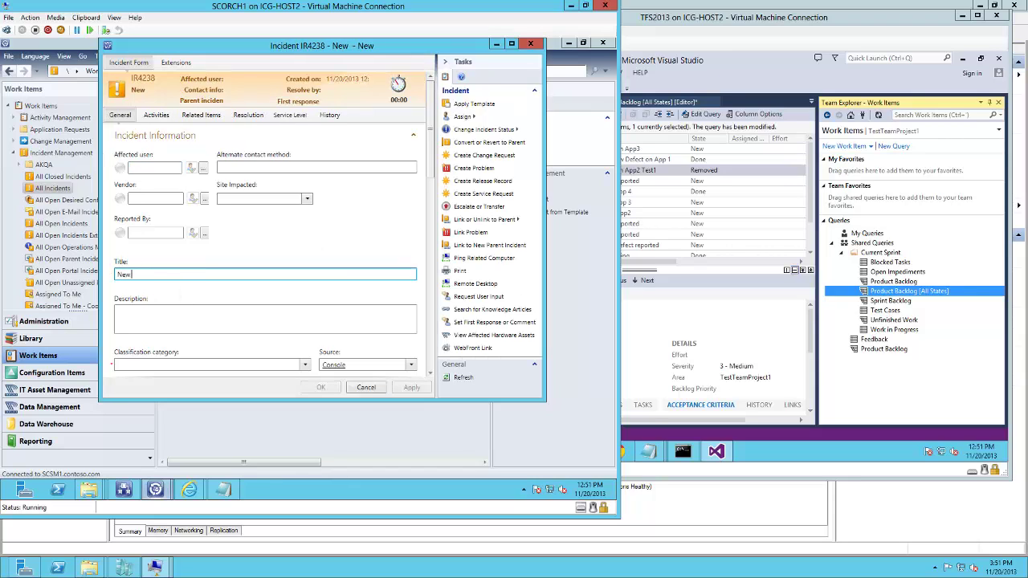
pyautogui.write(' defect')
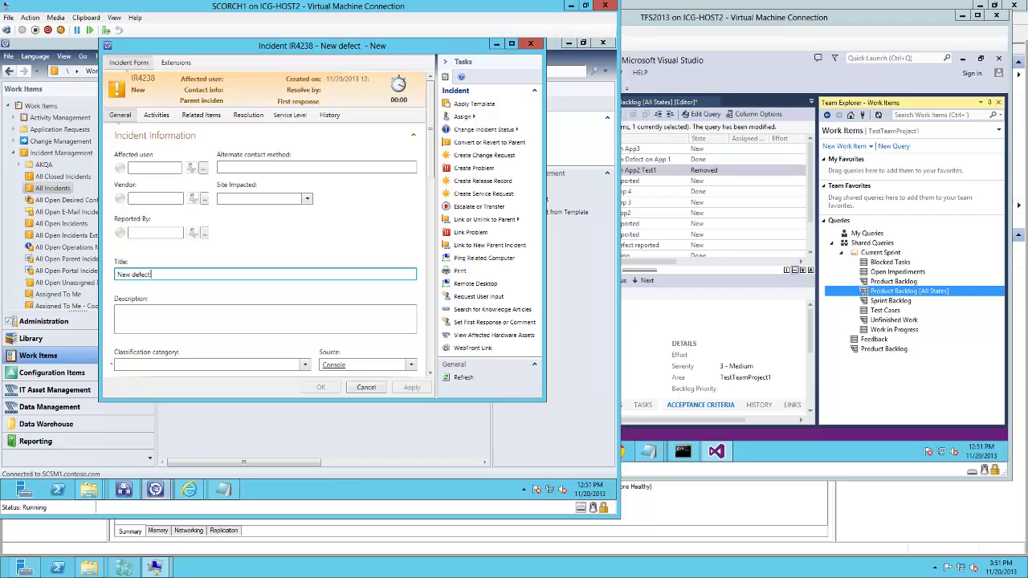
pyautogui.write(' in')
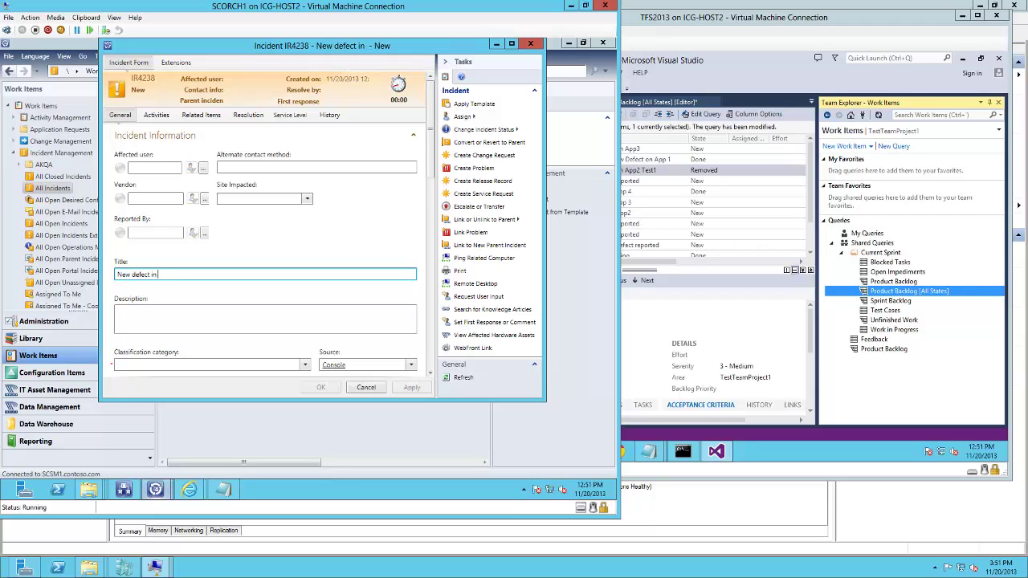
pyautogui.write(' App3 - Test')
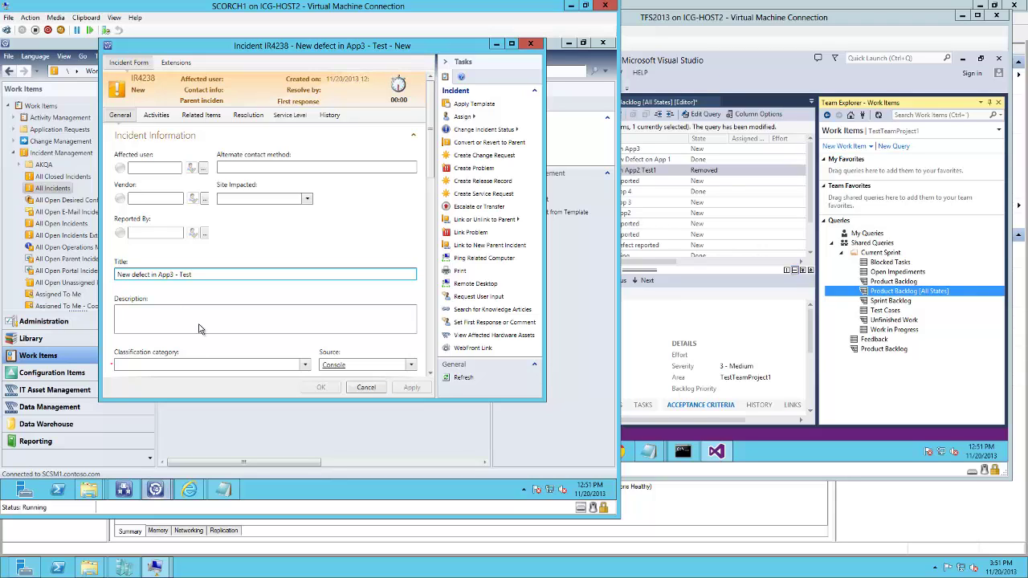
# Classify the incident as Enterprise Application Problems with Low impact and Medium urgency.
pyautogui.click(305, 366)
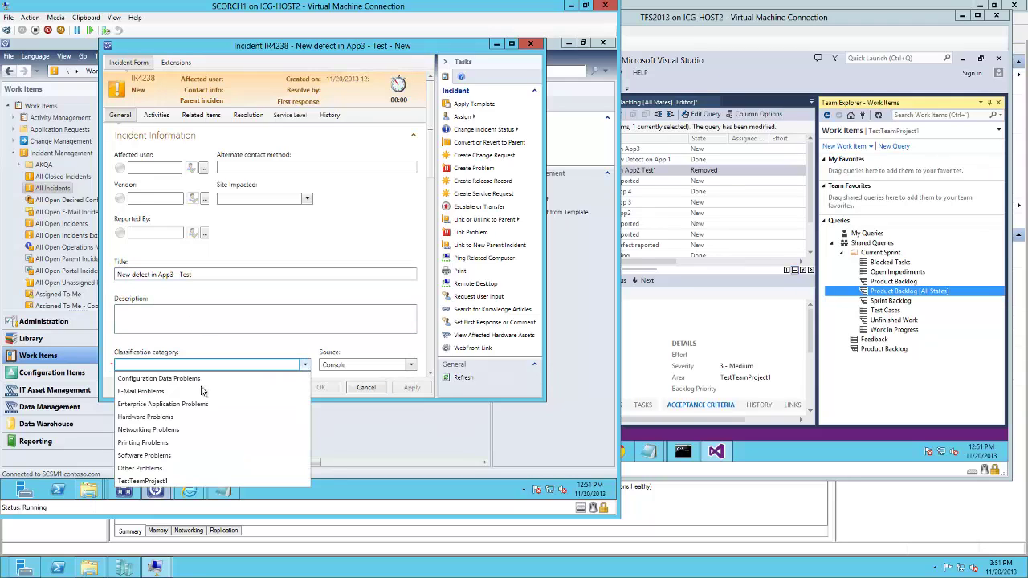
pyautogui.click(154, 408)
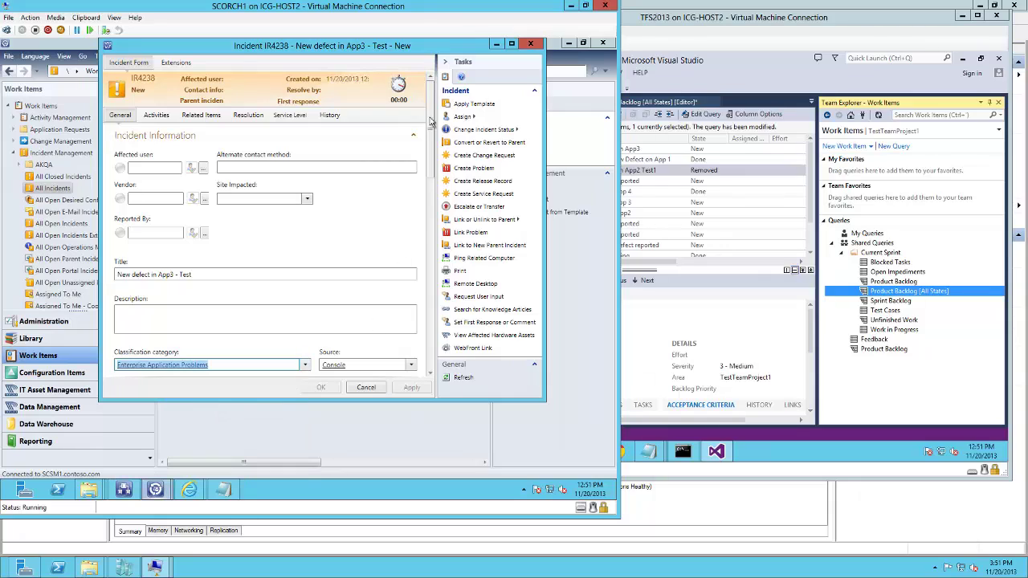
pyautogui.moveTo(434, 154); pyautogui.dragTo(438, 172)
pyautogui.scroll(-4, 270, 202)
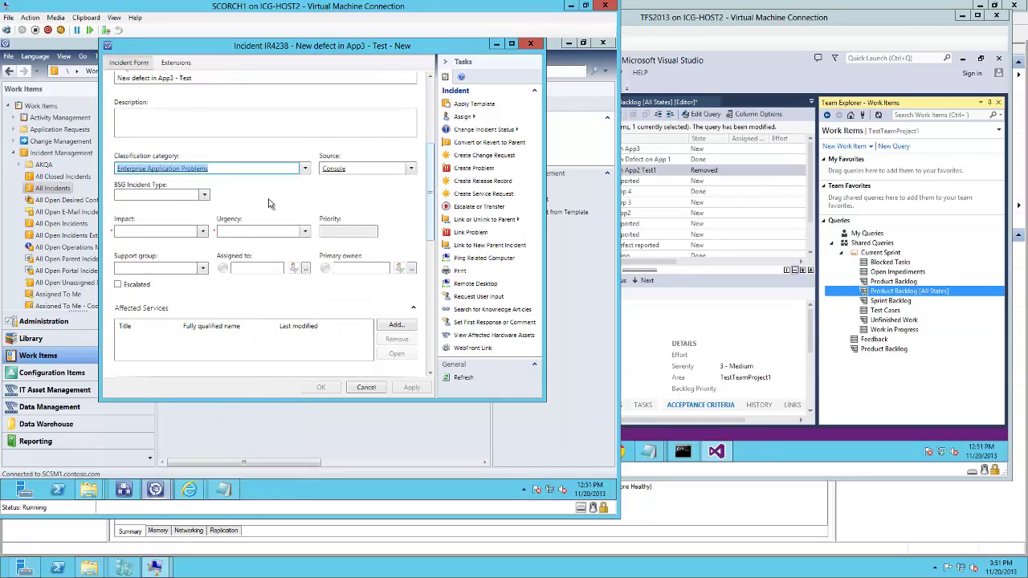
pyautogui.click(156, 225)
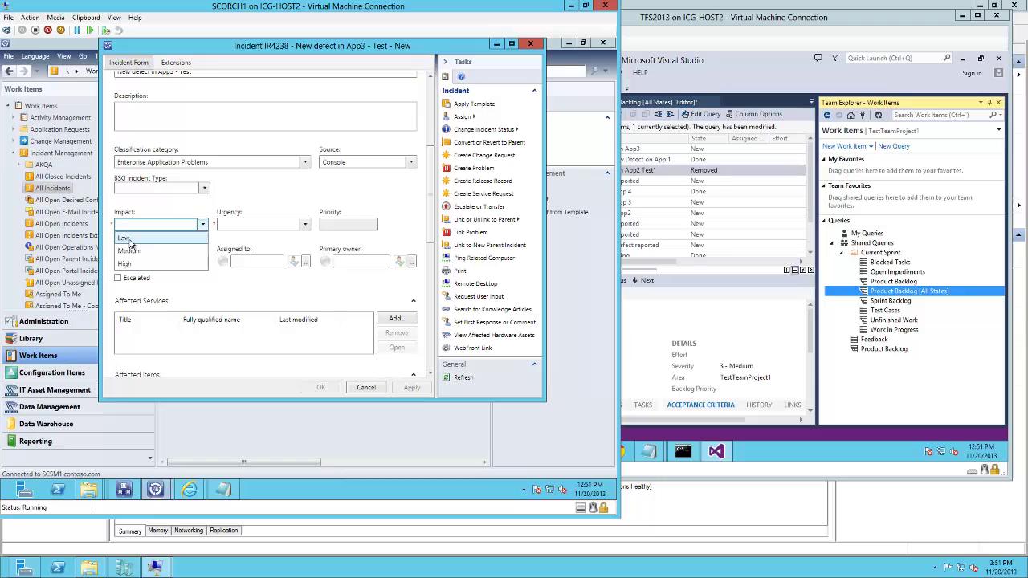
pyautogui.click(129, 264)
pyautogui.click(302, 225)
pyautogui.click(239, 251)
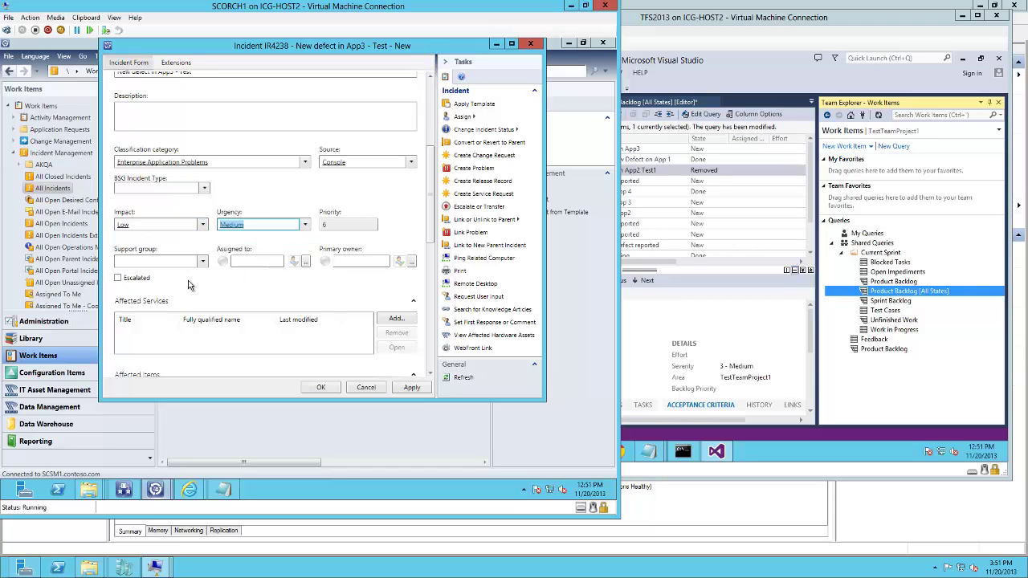
# Set the incident's support group to Dev Team.
pyautogui.click(202, 261)
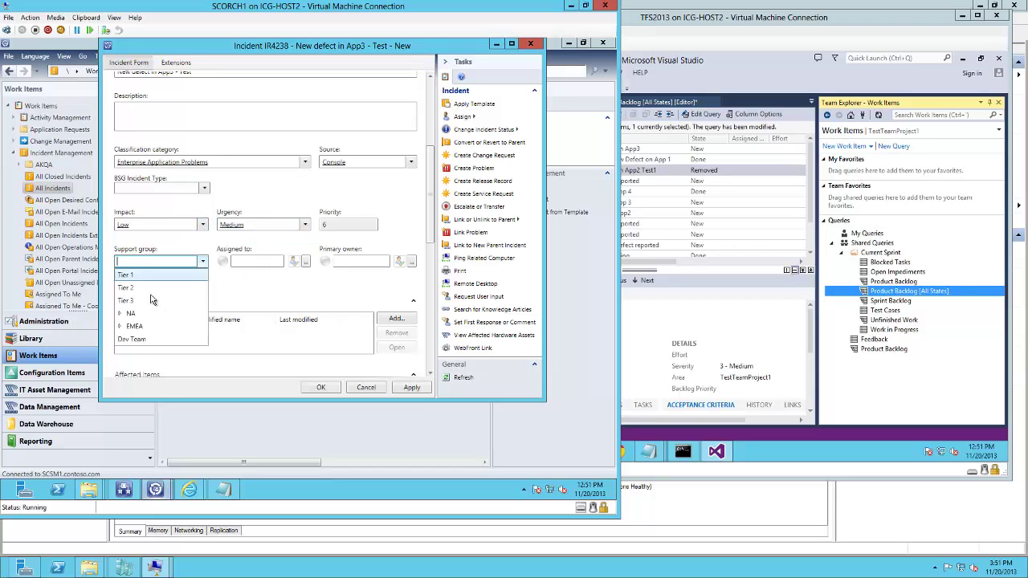
pyautogui.click(131, 339)
pyautogui.moveTo(434, 201); pyautogui.dragTo(434, 105)
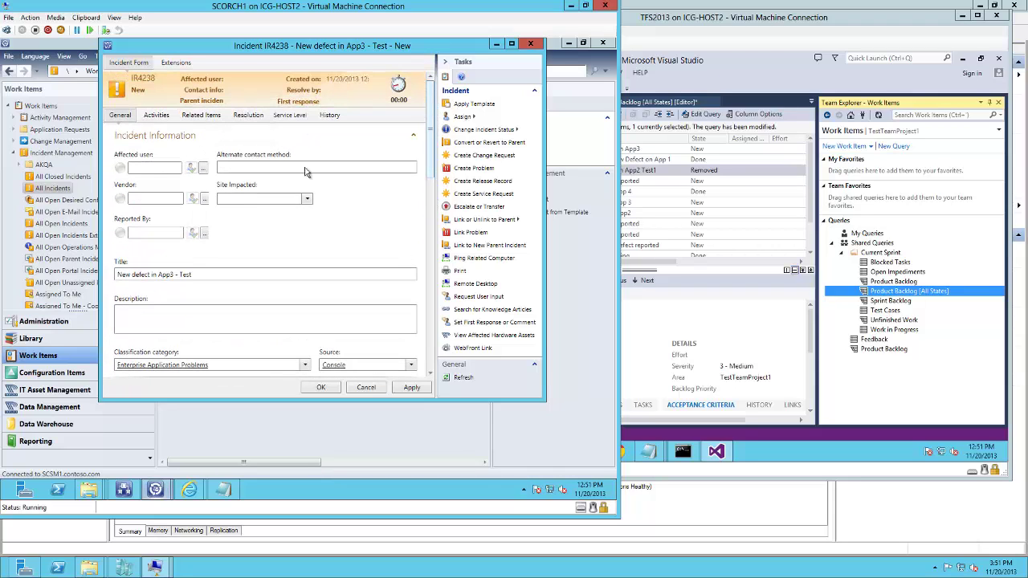
# Set the incident's TFS team project extension to TestTeamProject1 and save the incident.
pyautogui.click(176, 63)
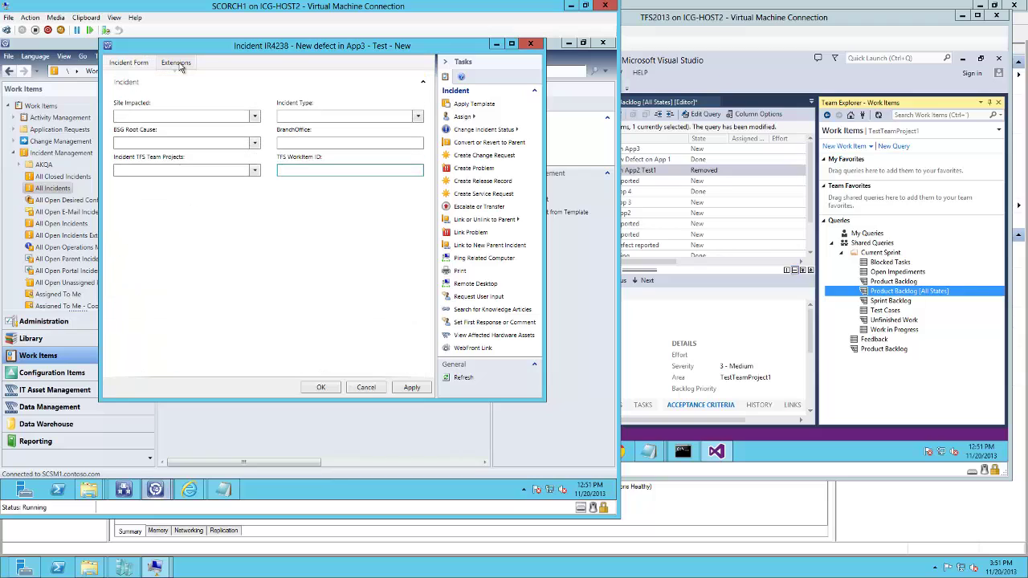
pyautogui.click(255, 172)
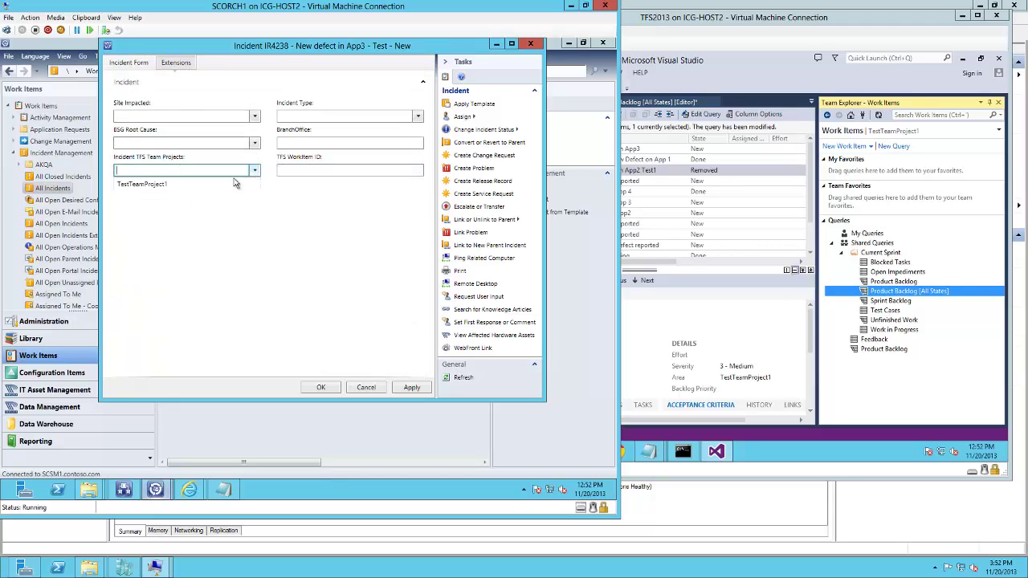
pyautogui.click(184, 185)
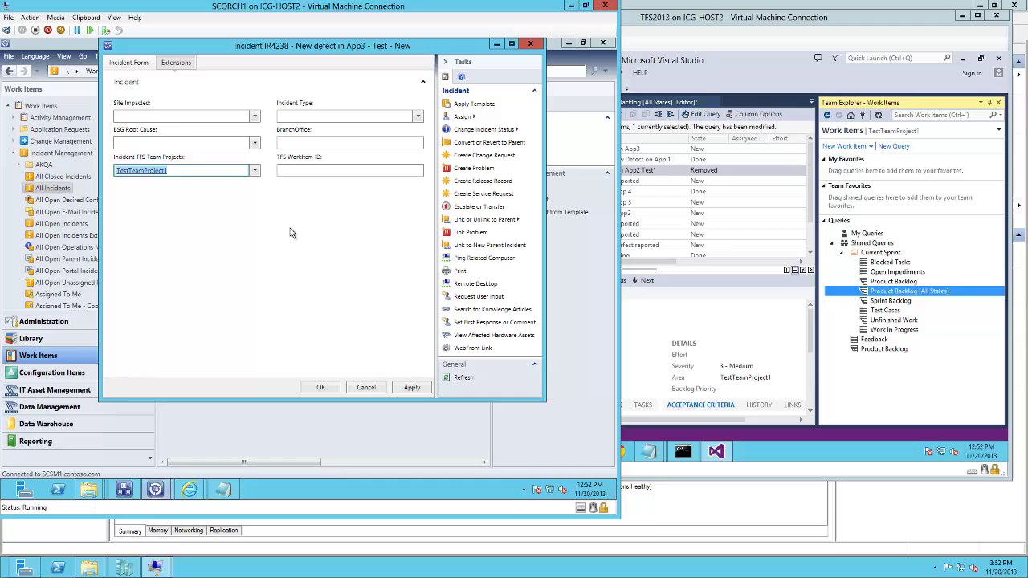
pyautogui.click(127, 64)
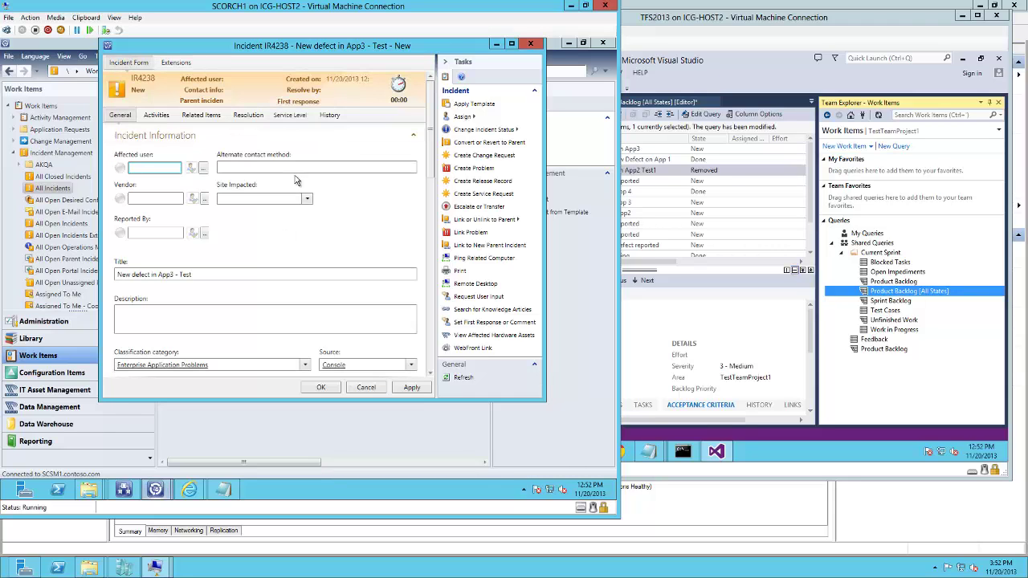
pyautogui.moveTo(431, 136); pyautogui.dragTo(431, 90)
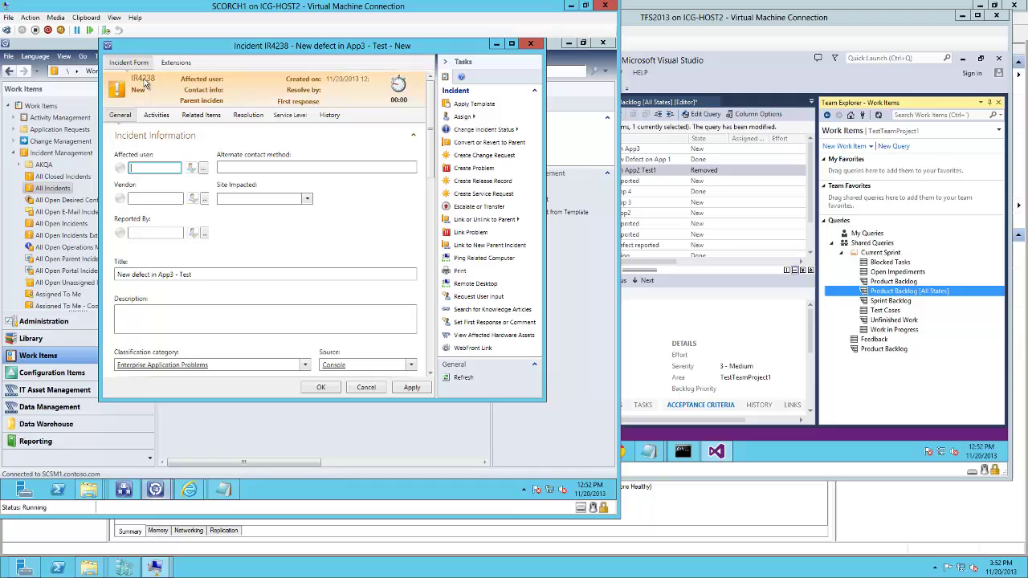
pyautogui.click(327, 387)
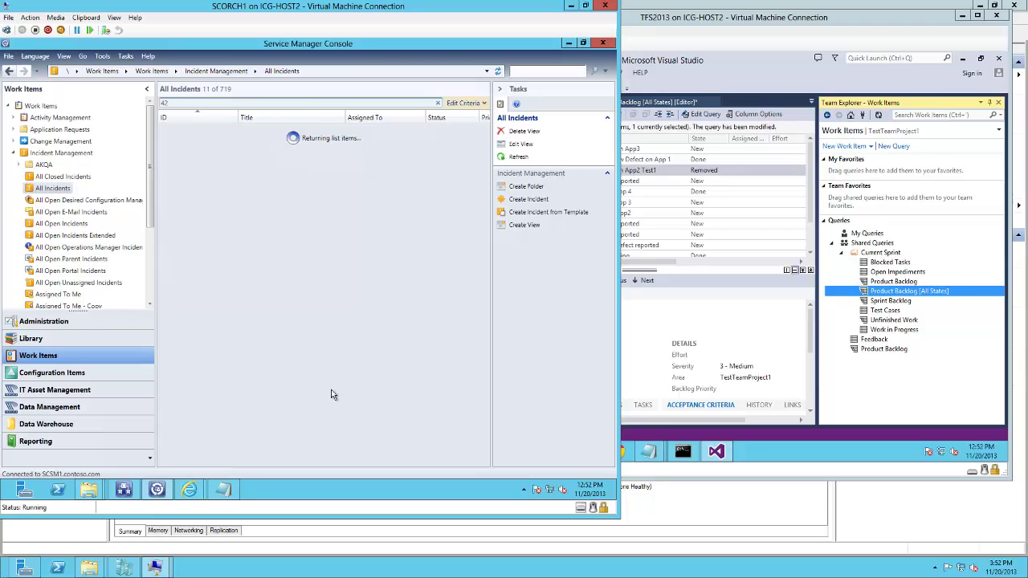
# Switch to the Orchestrator Runbook Designer and check the log and log history of the Create New TFS Work Item runbook.
pyautogui.click(124, 489)
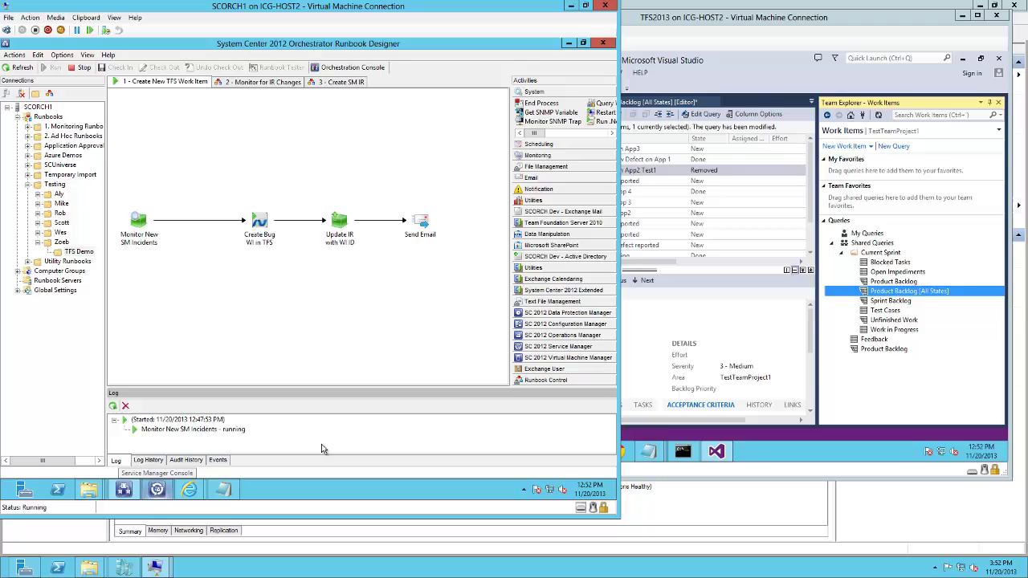
pyautogui.click(154, 460)
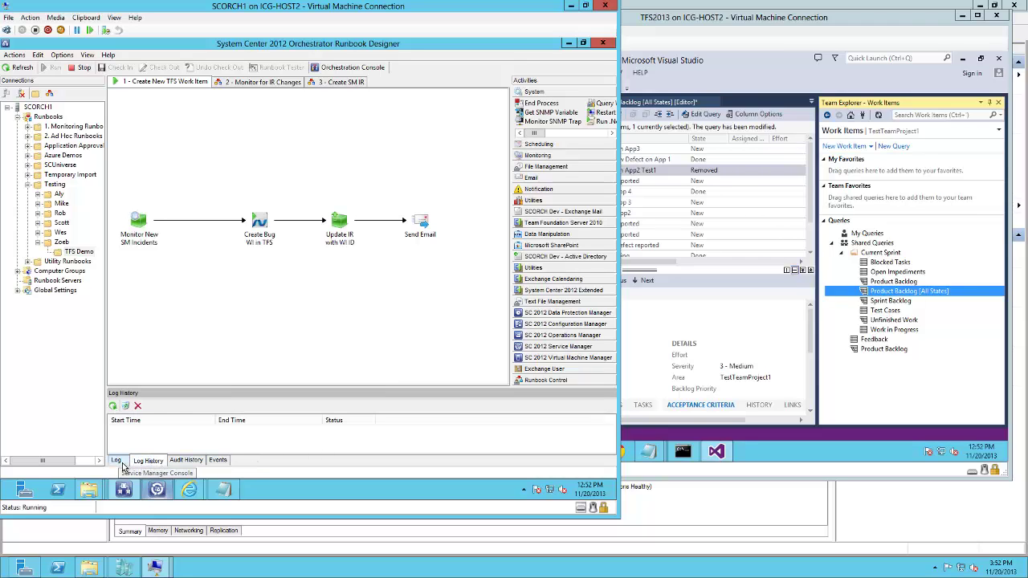
pyautogui.click(117, 460)
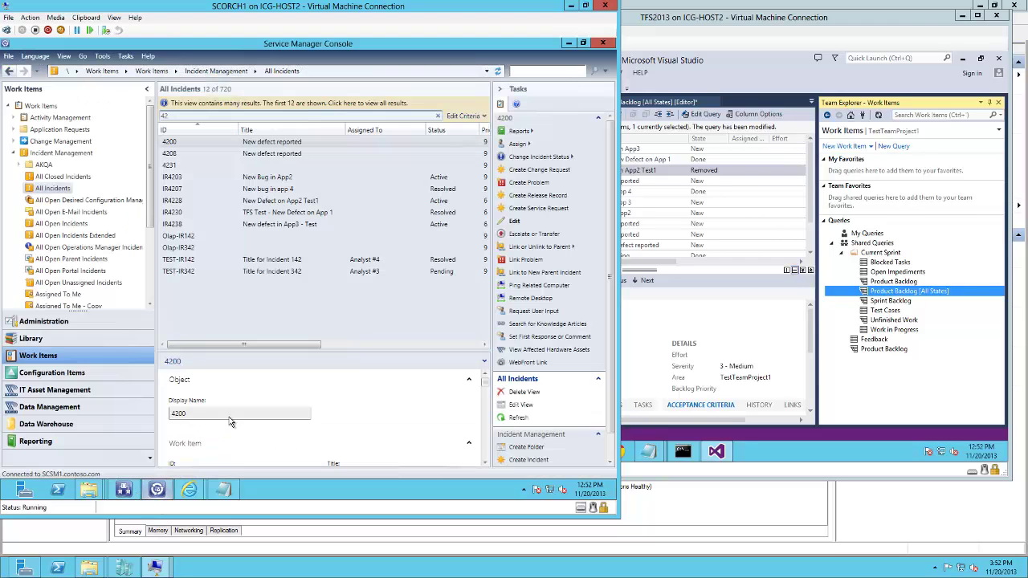
# Filter the All Incidents list in the Service Manager Console by 4238.
pyautogui.click(123, 490)
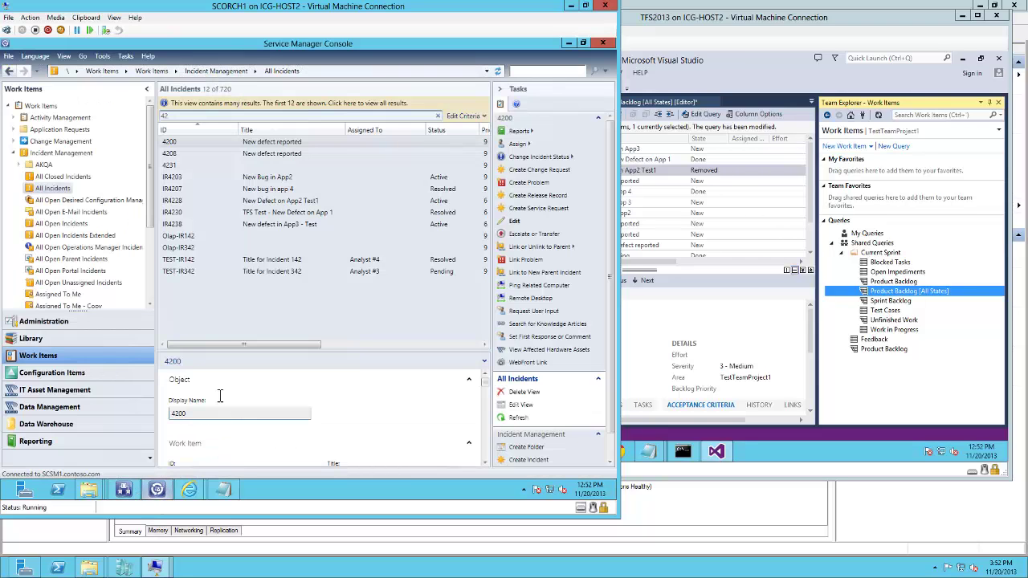
pyautogui.click(196, 118)
pyautogui.write('4238')
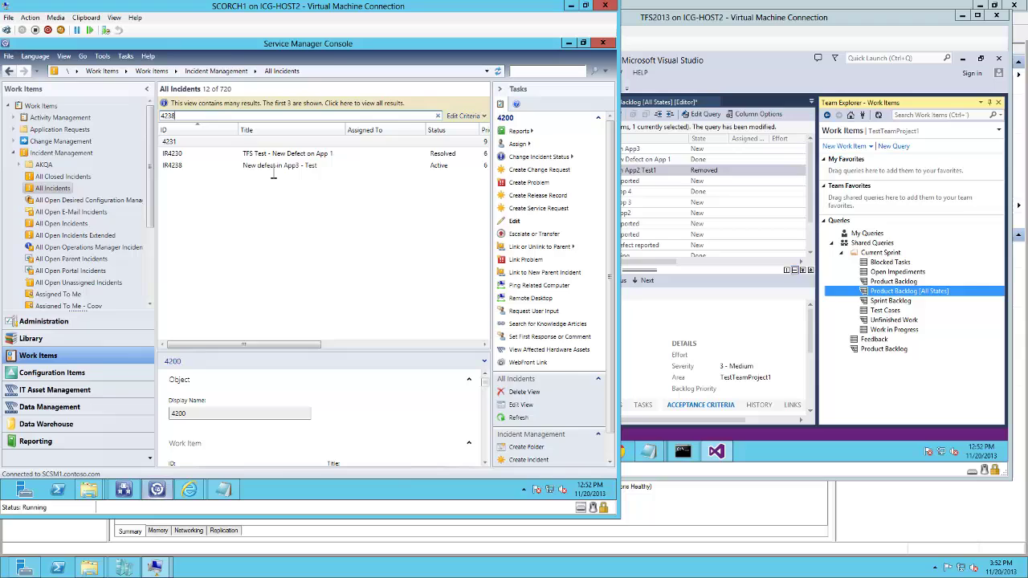
# Switch to the Orchestrator Runbook Designer and examine the activity details of the runbook's finished run in the log history.
pyautogui.click(125, 490)
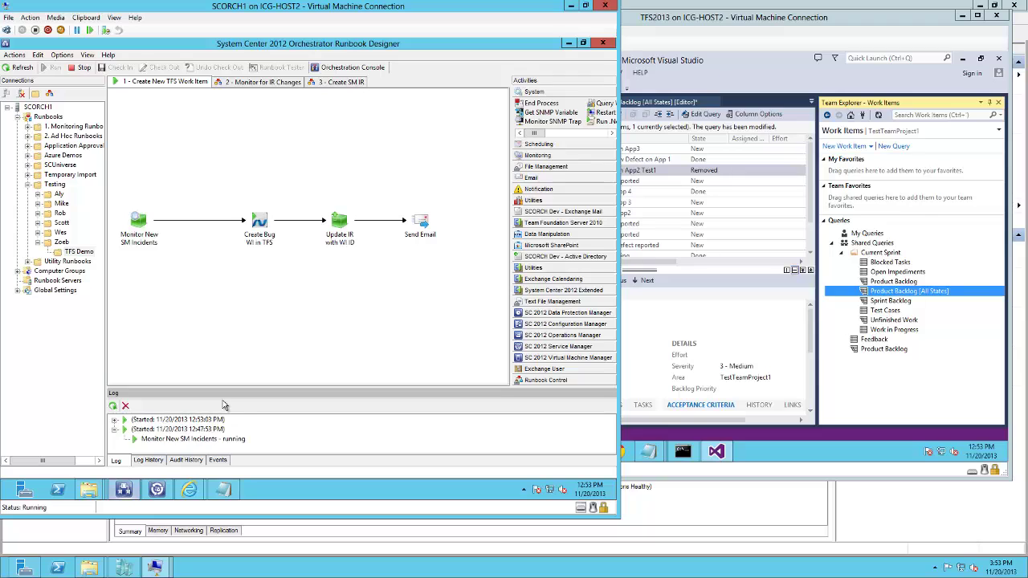
pyautogui.click(134, 436)
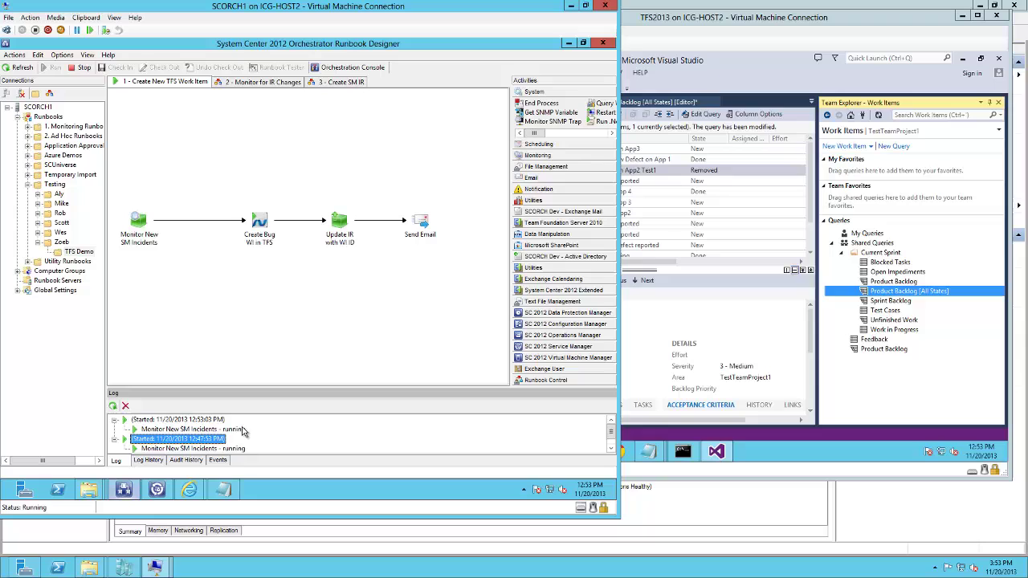
pyautogui.click(152, 459)
pyautogui.doubleClick(157, 432)
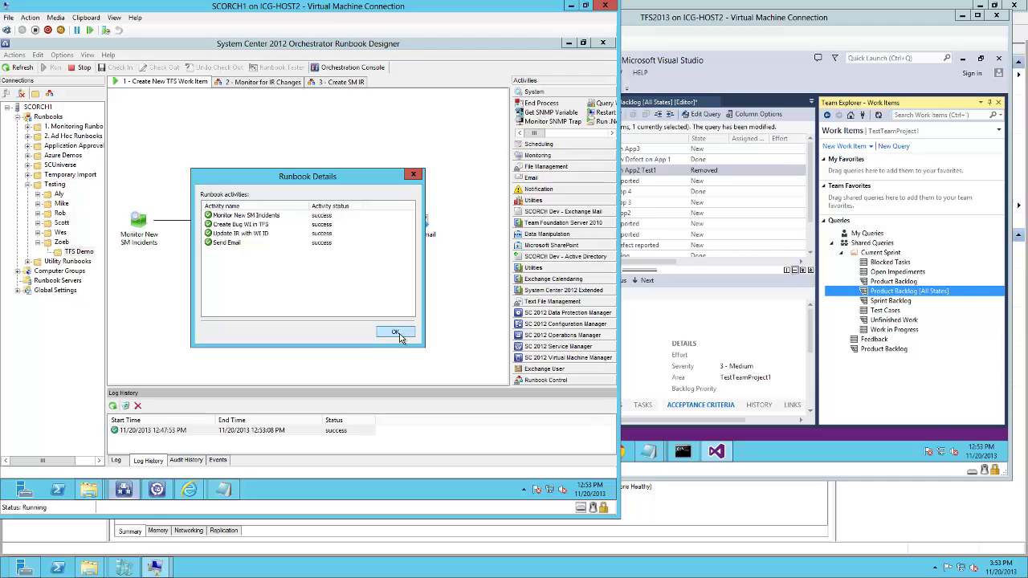
# Switch to the Service Manager Console, open incident IR4238 and move its form beside the TFS work item list.
pyautogui.click(157, 489)
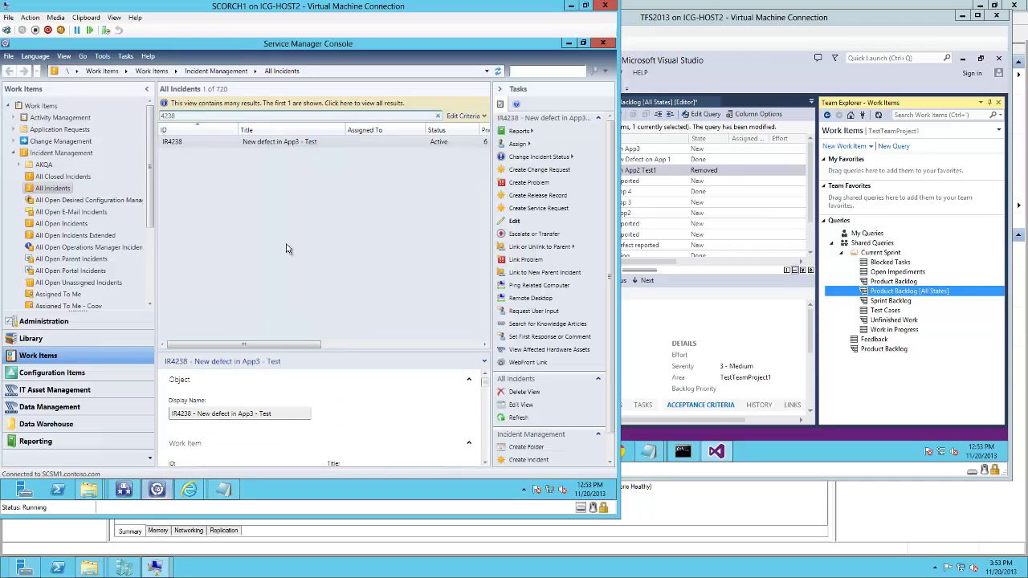
pyautogui.click(261, 143)
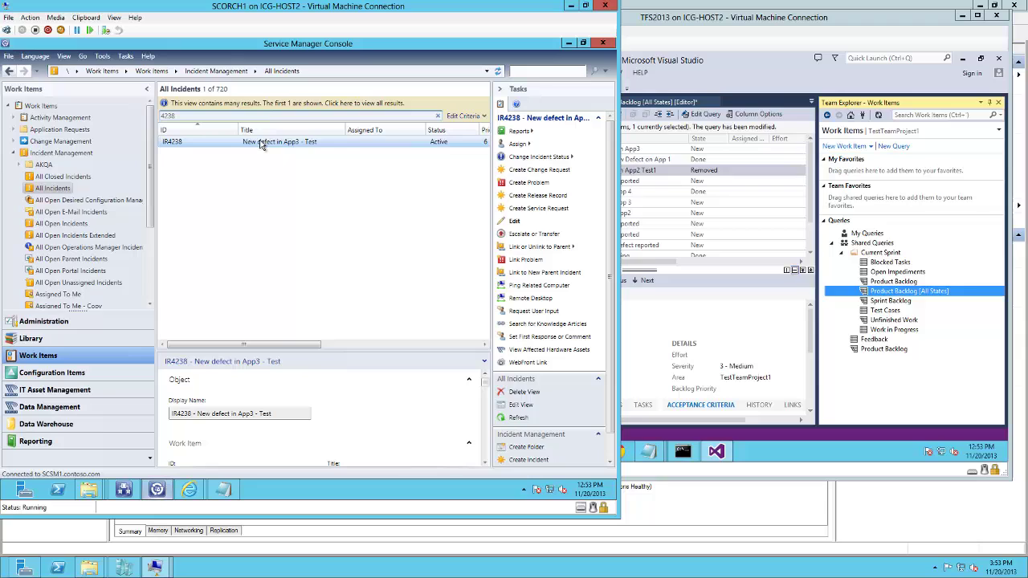
pyautogui.doubleClick(261, 144)
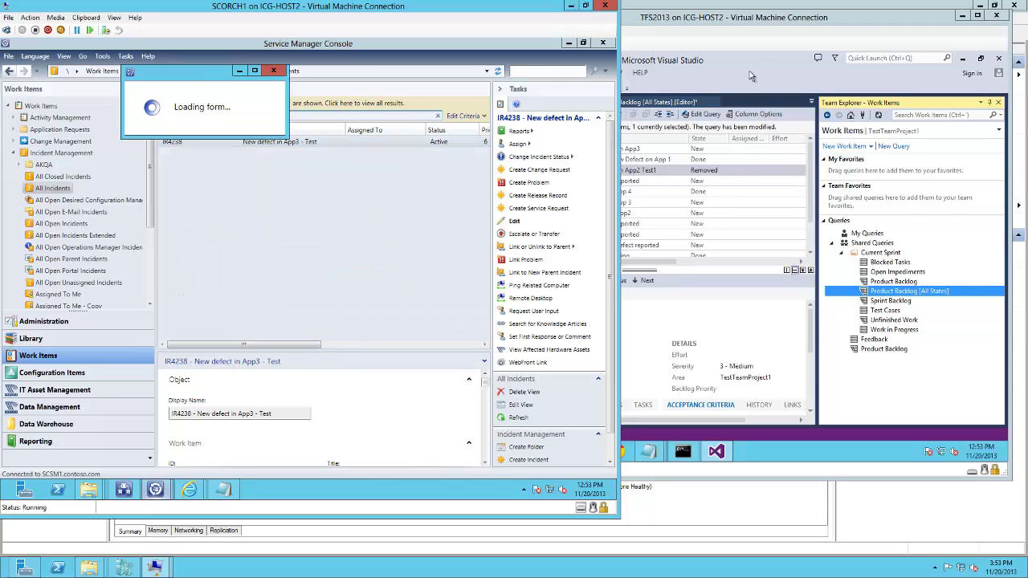
pyautogui.click(755, 25)
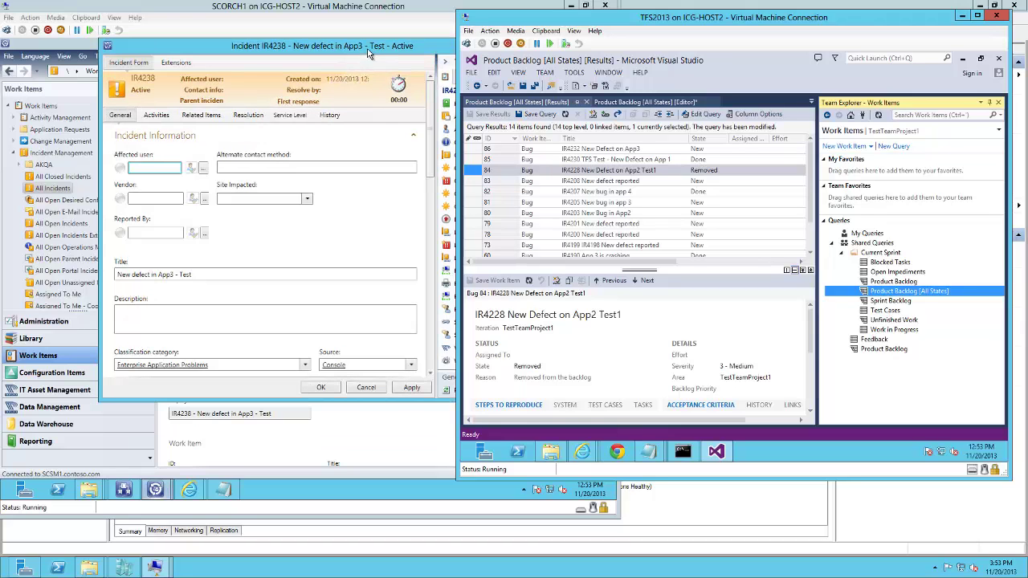
pyautogui.click(345, 48)
pyautogui.moveTo(311, 50); pyautogui.dragTo(252, 50)
# Rerun the Product Backlog [All States] query in Visual Studio and compare the new bug's title with the incident's title.
pyautogui.click(891, 365)
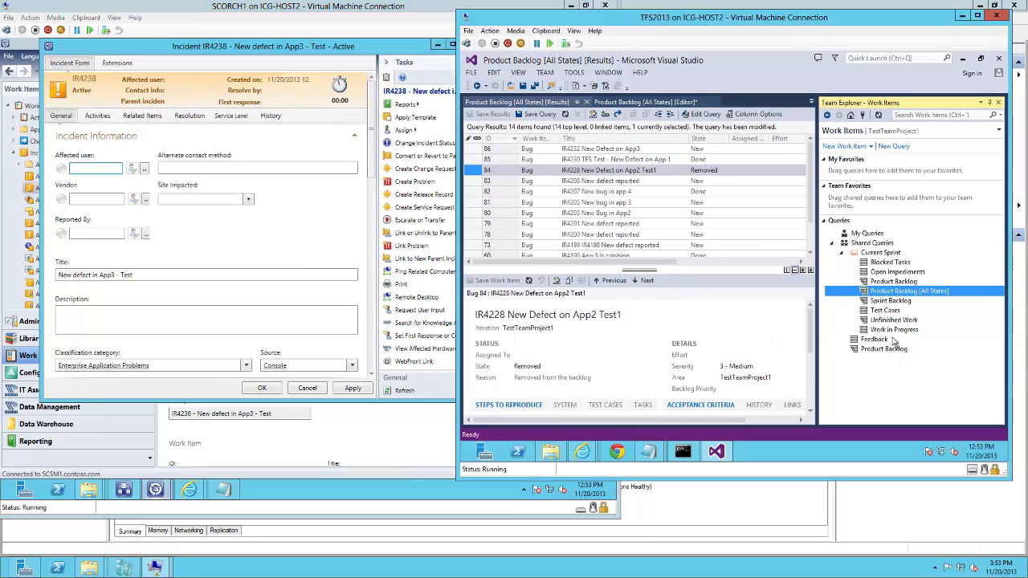
pyautogui.doubleClick(894, 289)
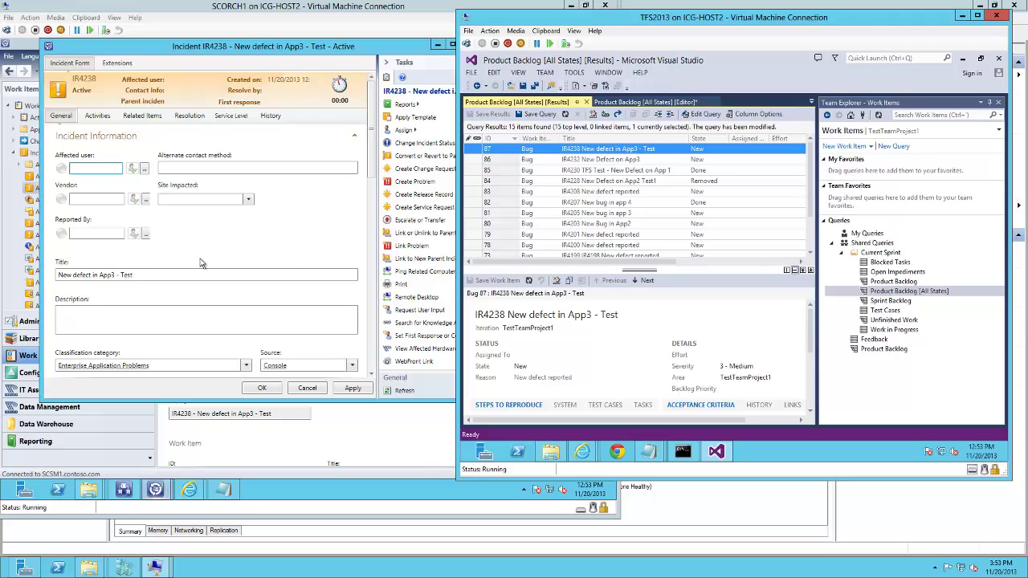
pyautogui.click(137, 275)
pyautogui.click(136, 275)
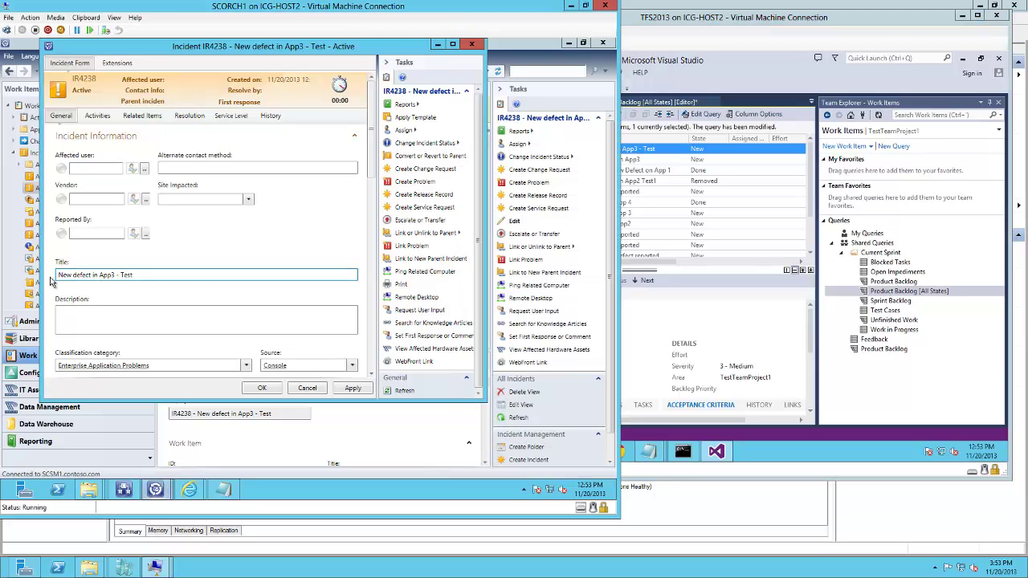
pyautogui.moveTo(135, 277); pyautogui.dragTo(43, 280)
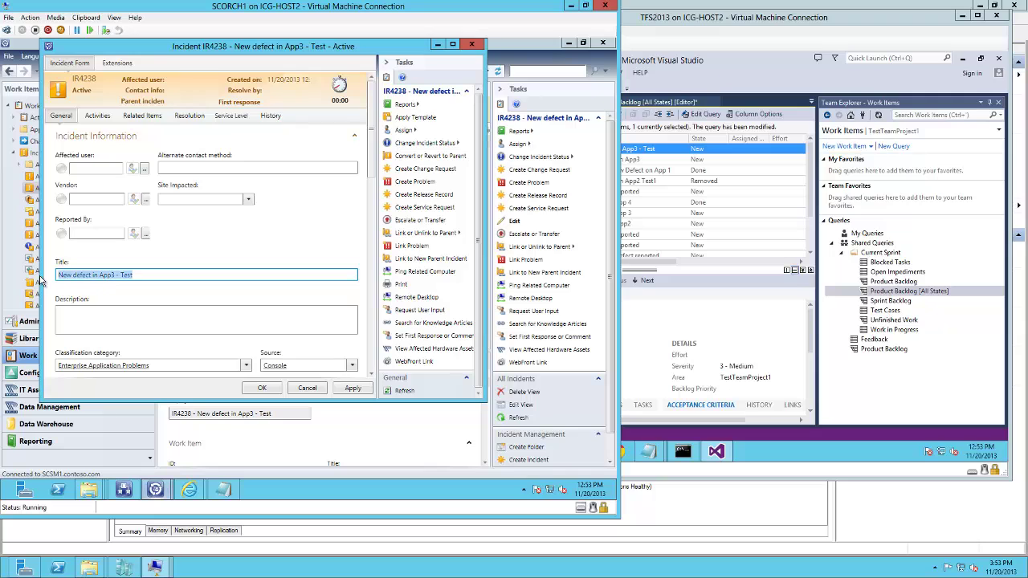
pyautogui.click(188, 279)
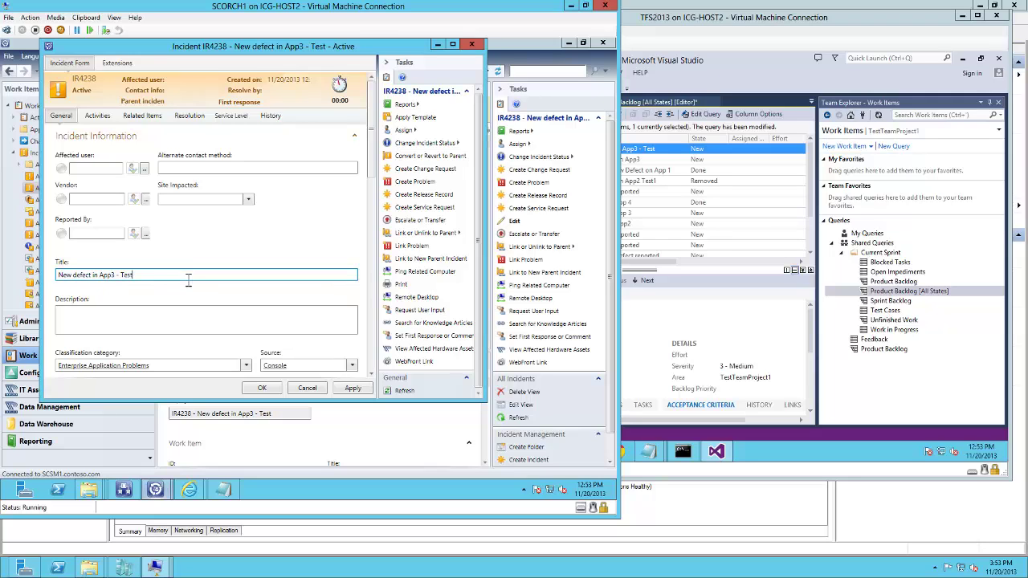
pyautogui.click(677, 154)
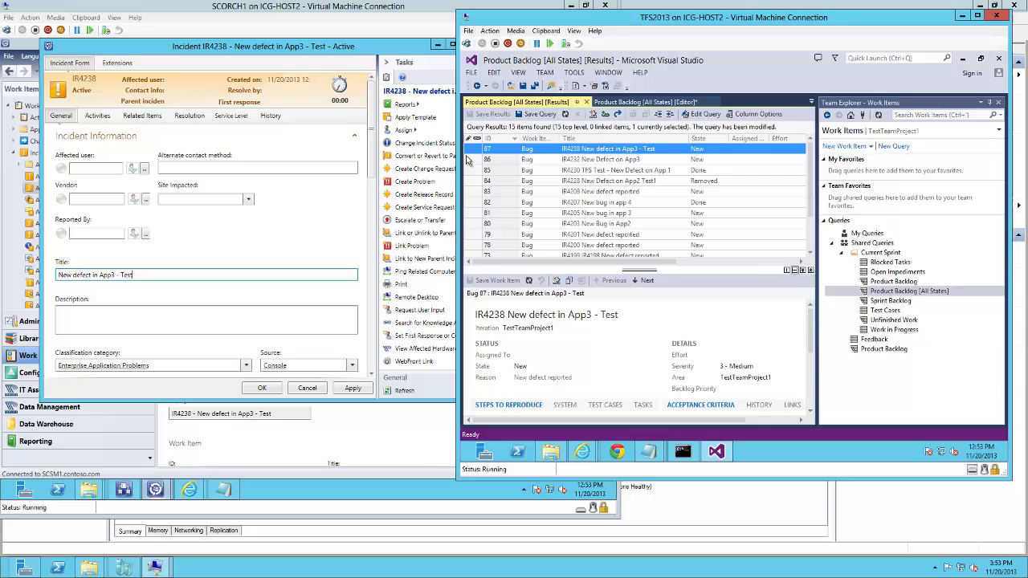
# Compare the TFS WorkItem ID in incident IR4238's extensions with the new bug's ID, and close the incident without saving.
pyautogui.click(119, 69)
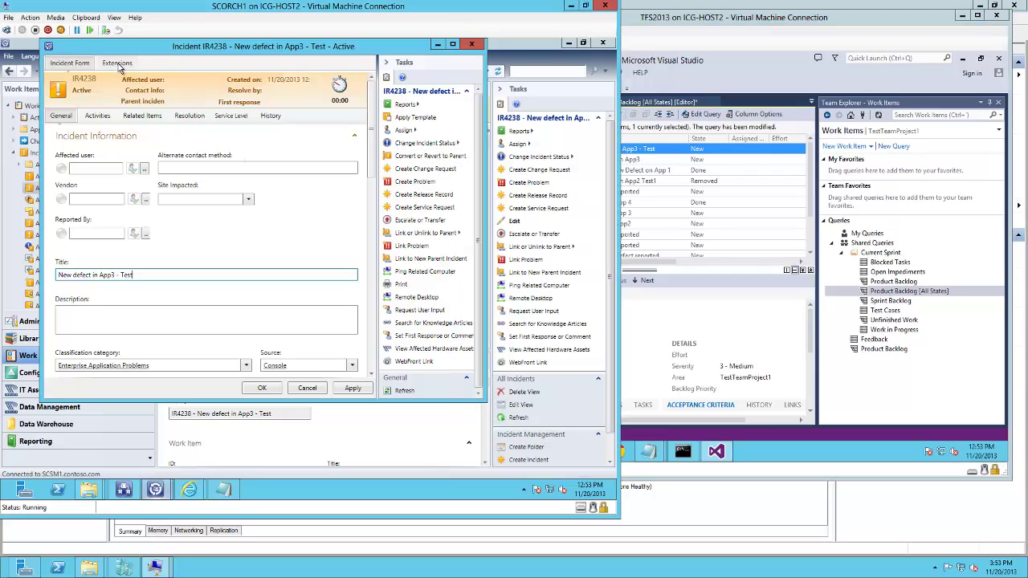
pyautogui.click(118, 63)
pyautogui.click(240, 171)
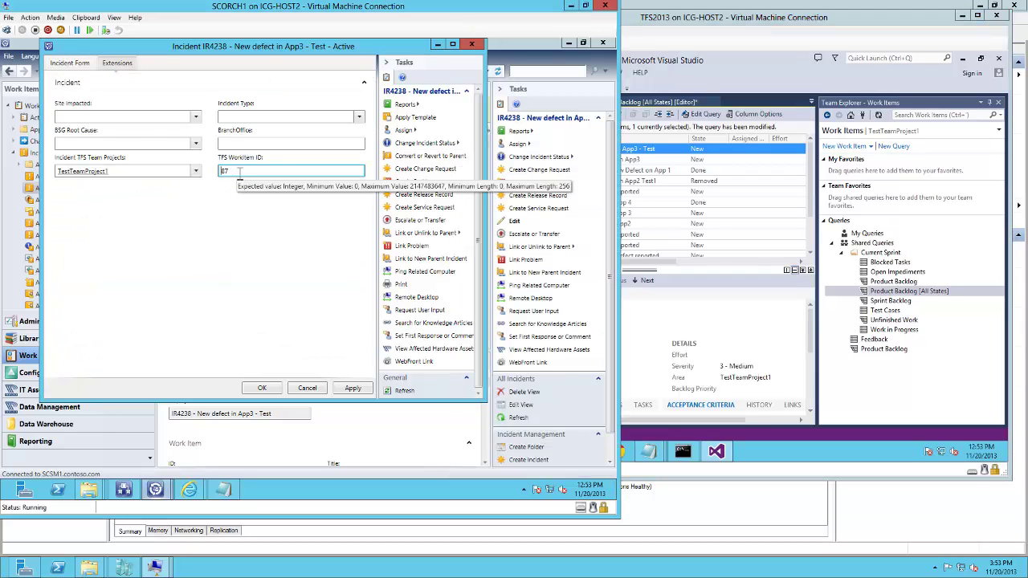
pyautogui.click(72, 64)
pyautogui.click(647, 153)
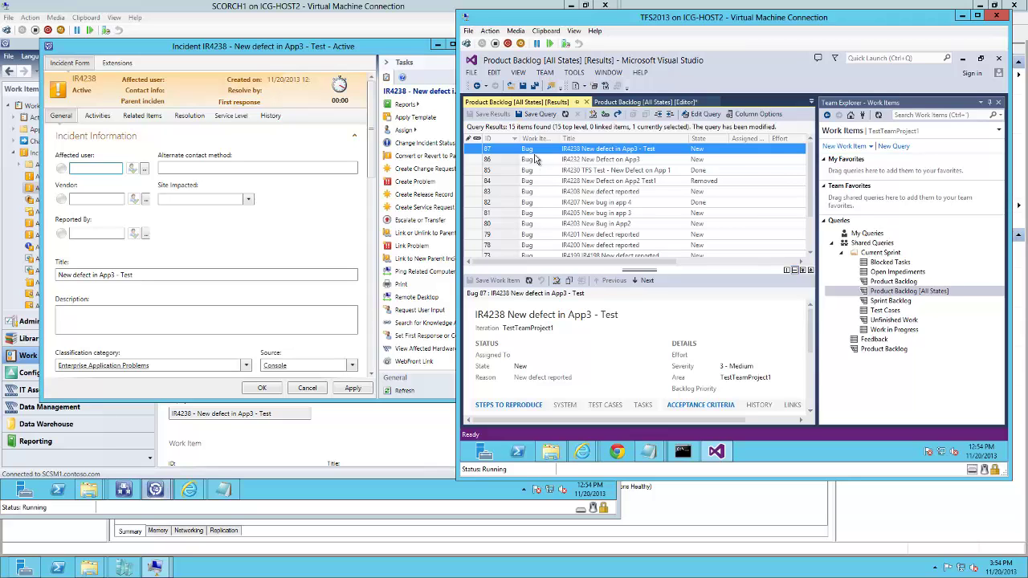
pyautogui.click(413, 52)
pyautogui.click(454, 44)
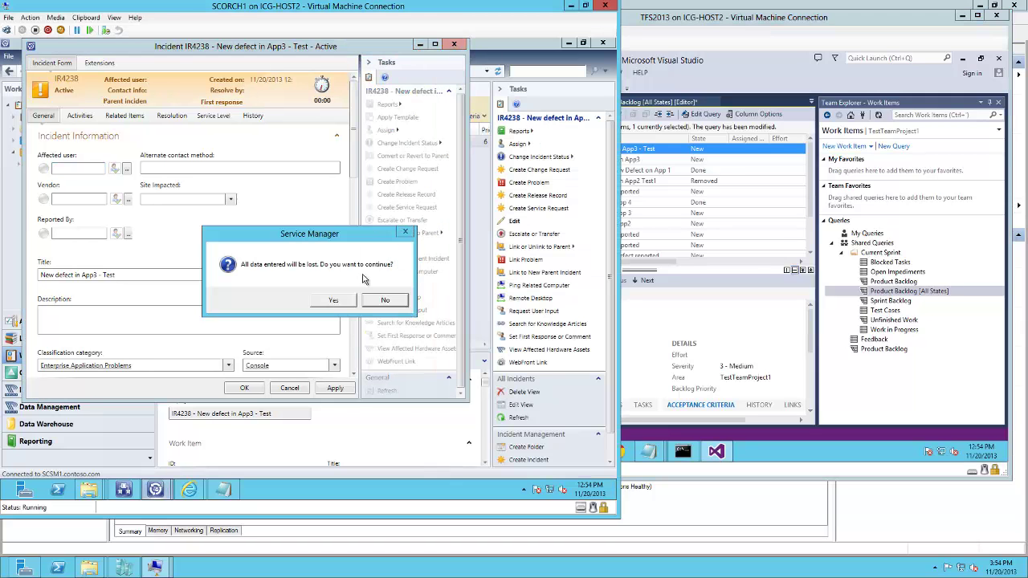
pyautogui.click(336, 301)
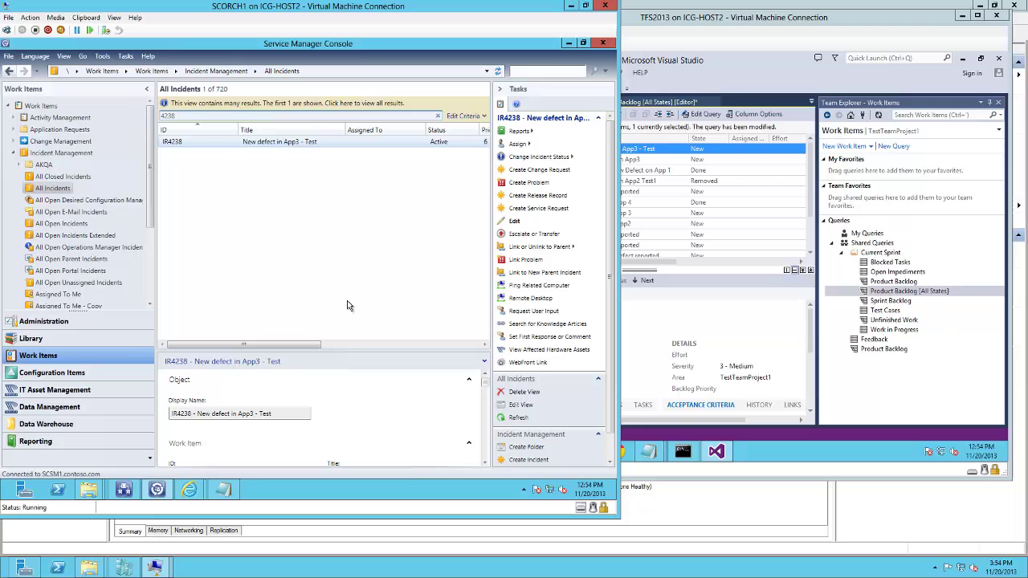
# Switch to the Orchestrator Runbook Designer, run the 3 - Create SM IR runbook and check its log.
pyautogui.click(125, 490)
pyautogui.click(382, 338)
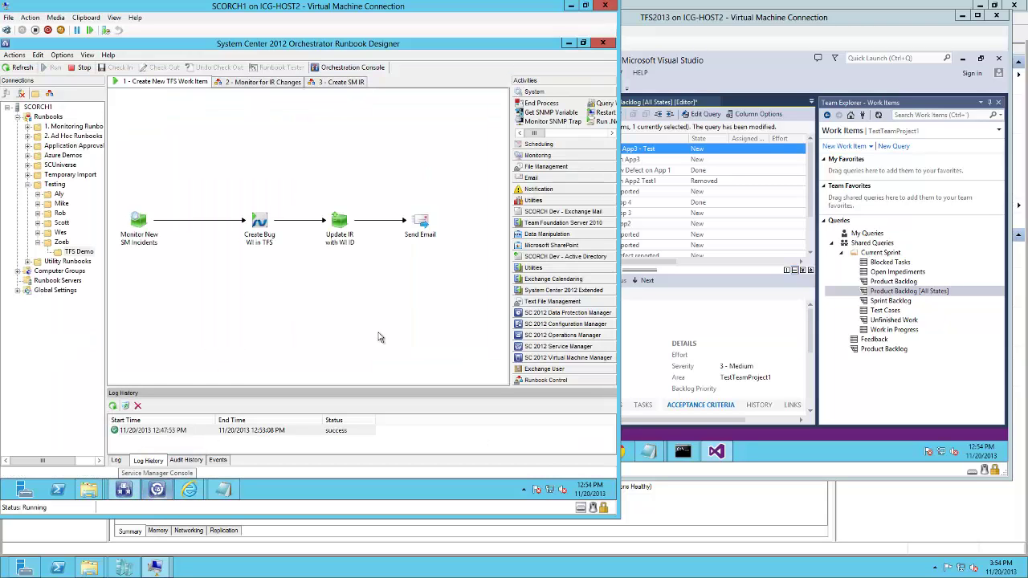
pyautogui.click(336, 82)
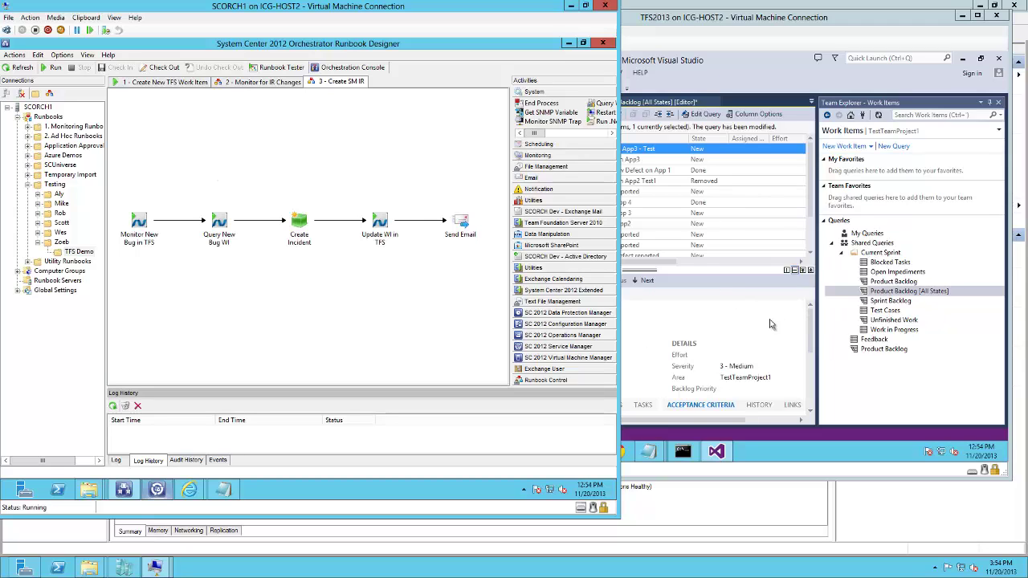
pyautogui.click(53, 68)
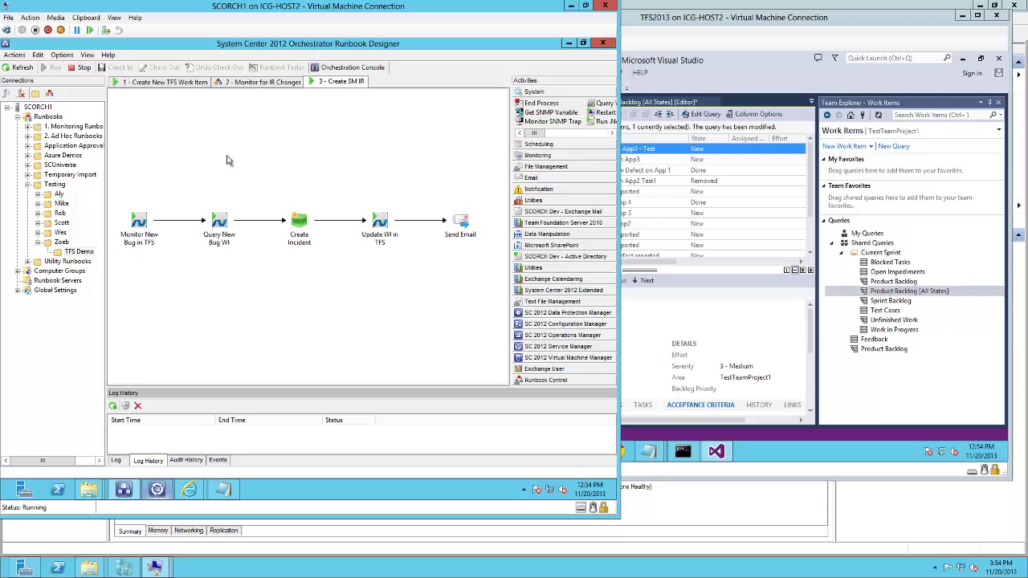
pyautogui.click(118, 461)
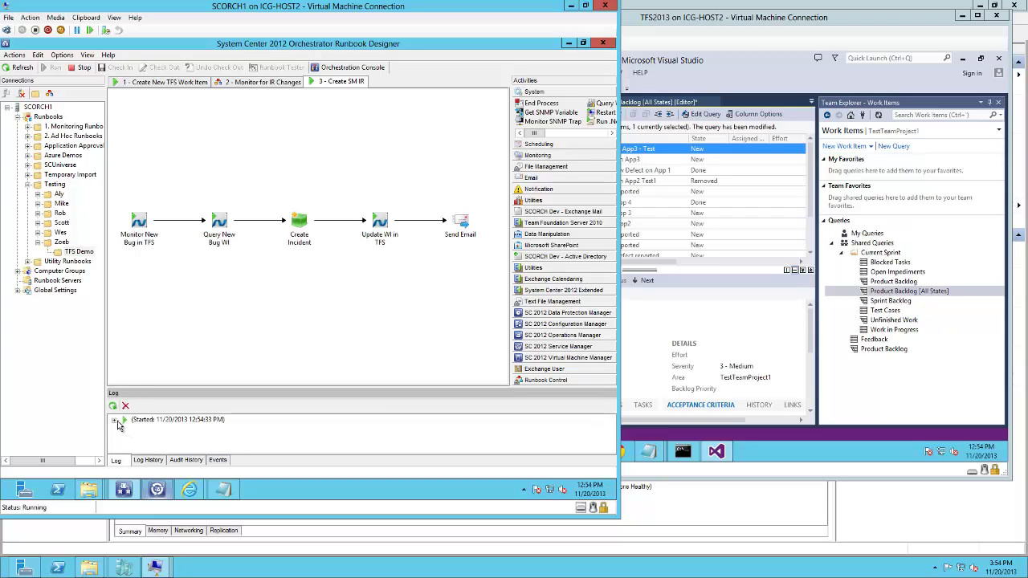
pyautogui.click(122, 420)
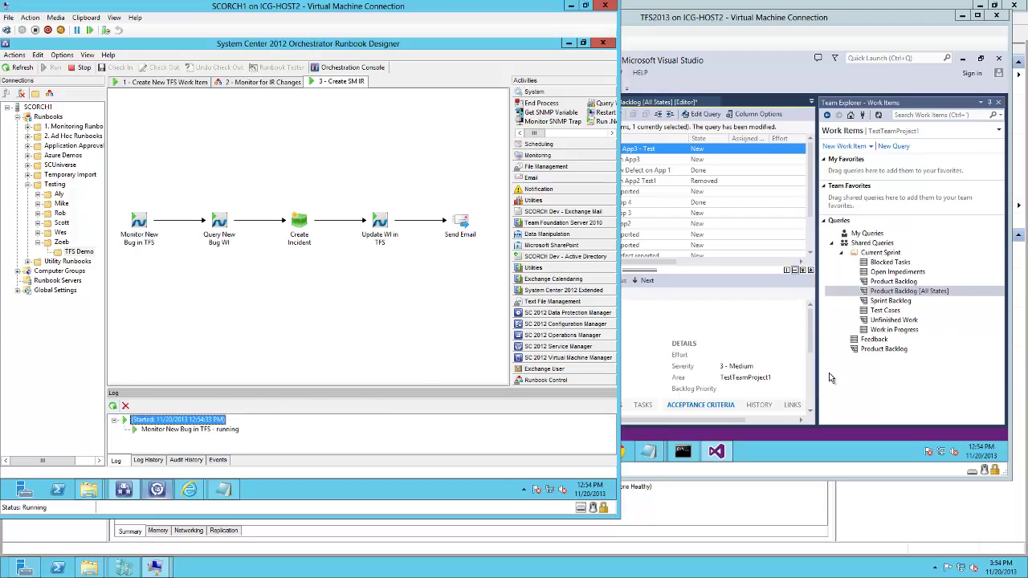
# In Visual Studio, create and save a bug titled "New Defect- App 3 from TFS", and rerun the Product Backlog [All States] query.
pyautogui.click(856, 382)
pyautogui.click(872, 148)
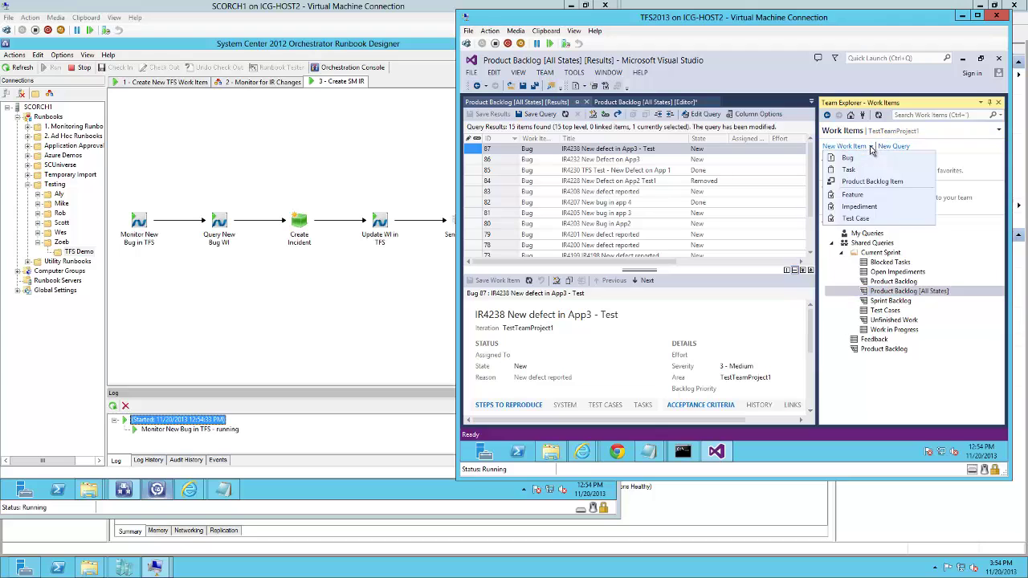
pyautogui.click(858, 159)
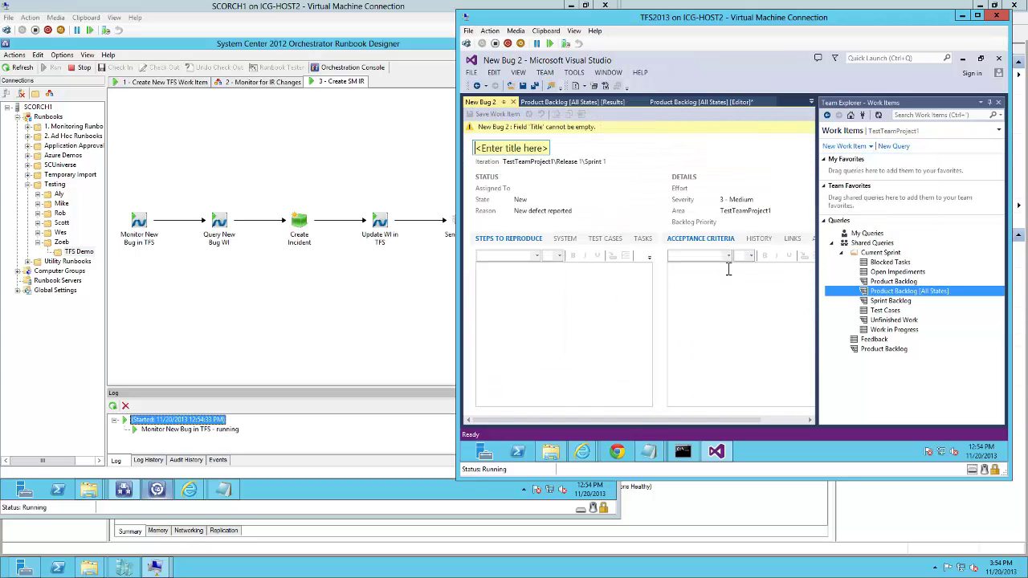
pyautogui.click(519, 148)
pyautogui.write('New')
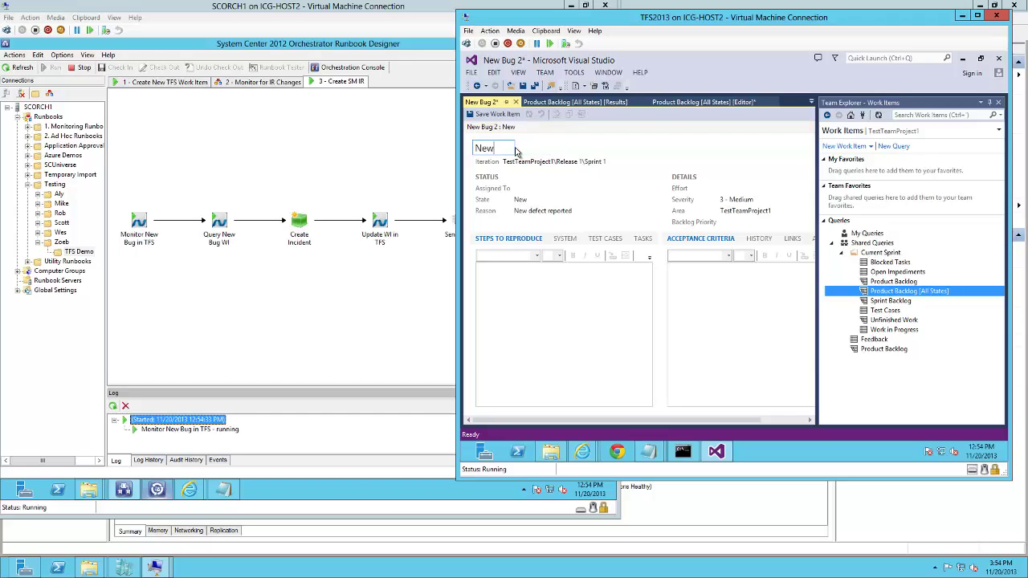
pyautogui.write(' Defect- App')
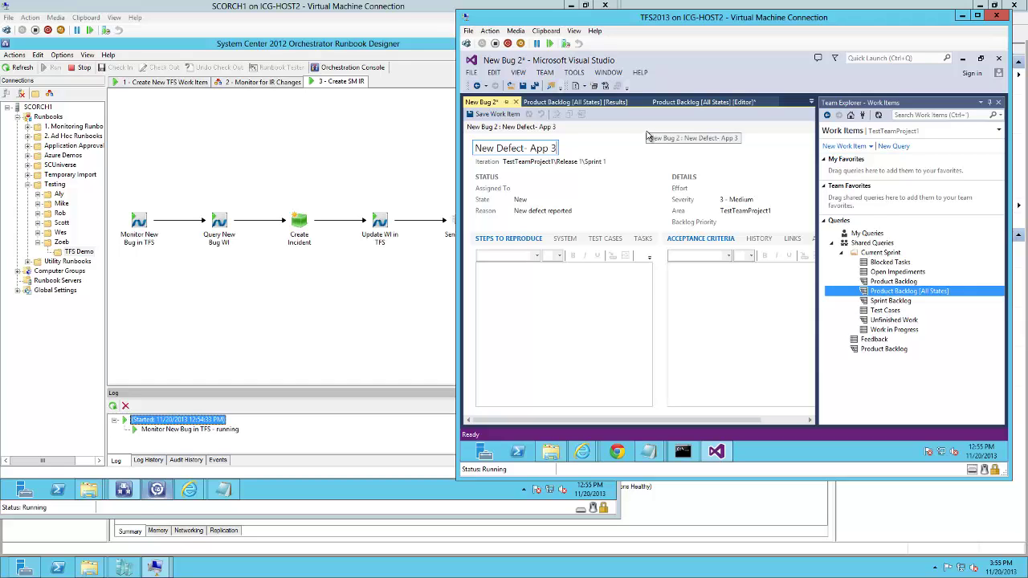
pyautogui.write('3 from TFS')
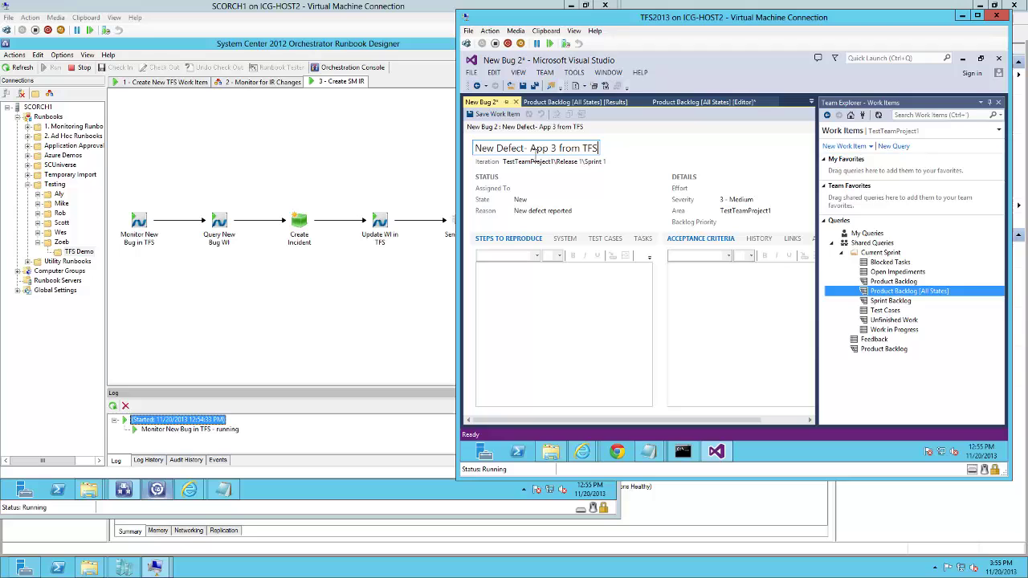
pyautogui.click(496, 114)
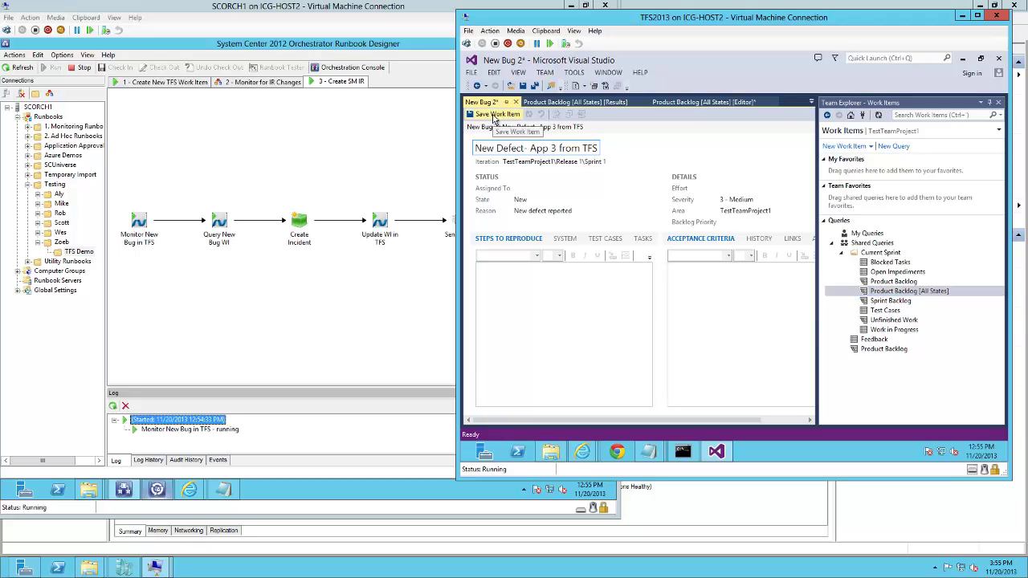
pyautogui.doubleClick(905, 292)
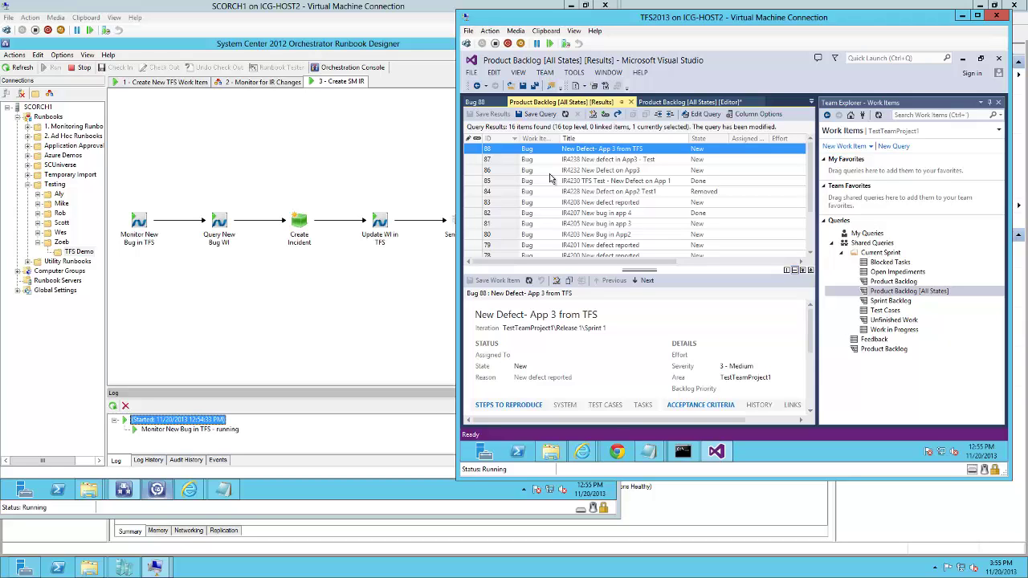
# Switch to the Orchestrator Runbook Designer and examine the log and the activity details of the Create SM IR runbook's finished run.
pyautogui.click(336, 293)
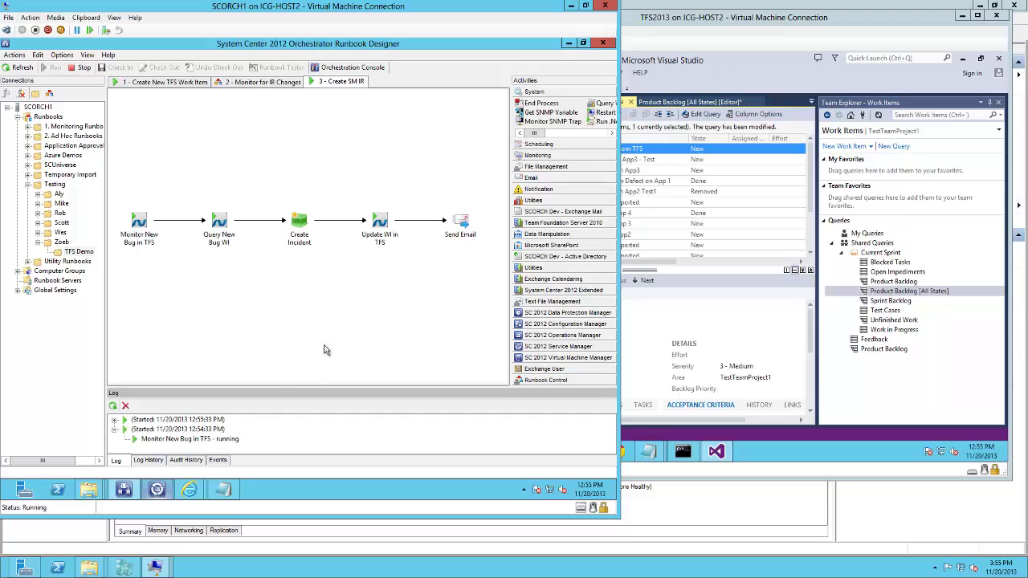
pyautogui.click(223, 437)
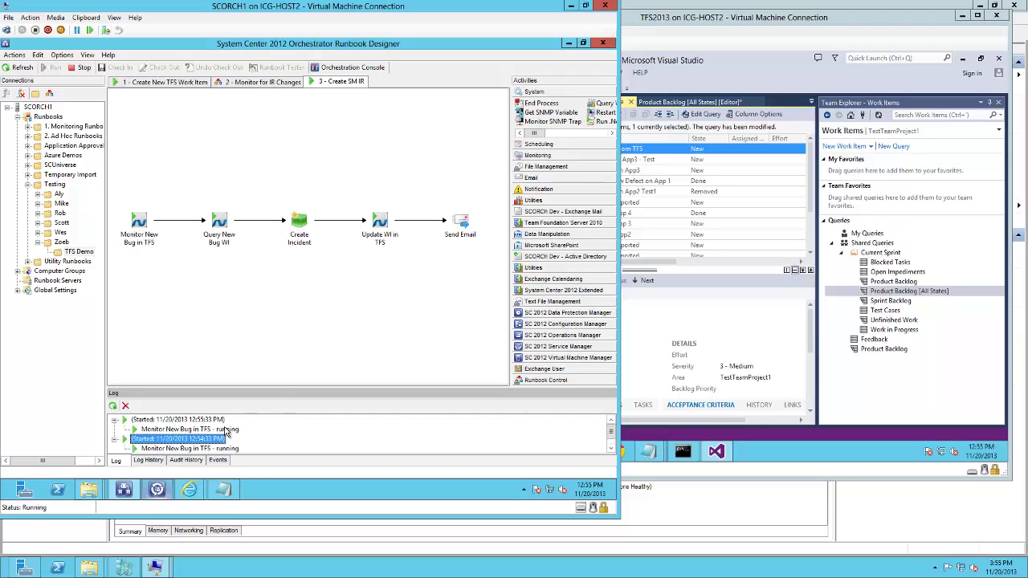
pyautogui.click(147, 461)
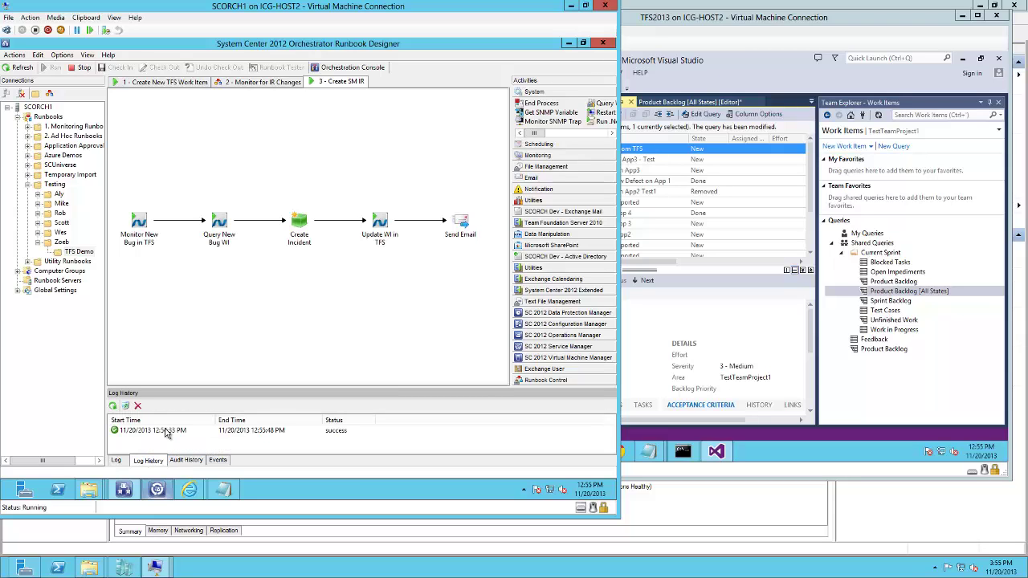
pyautogui.doubleClick(165, 431)
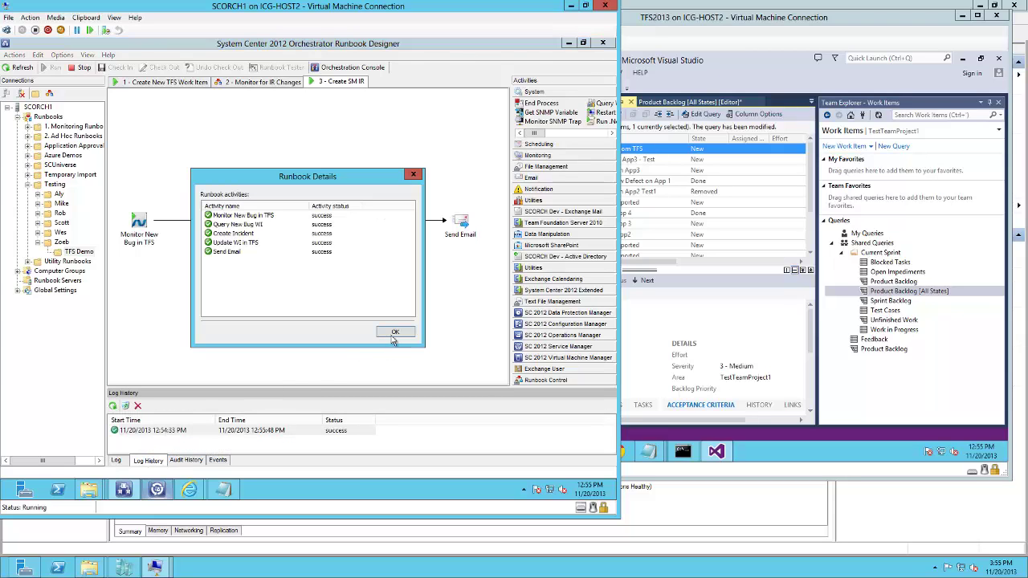
pyautogui.click(394, 332)
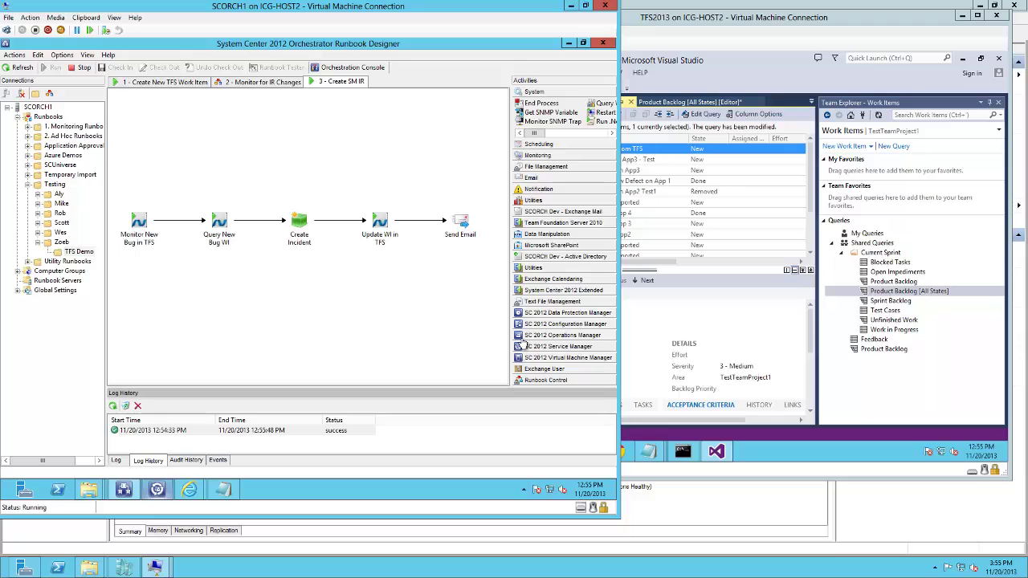
# Rerun the Product Backlog [All States] query in Visual Studio, and search All Incidents in the Service Manager Console for 4239.
pyautogui.doubleClick(910, 292)
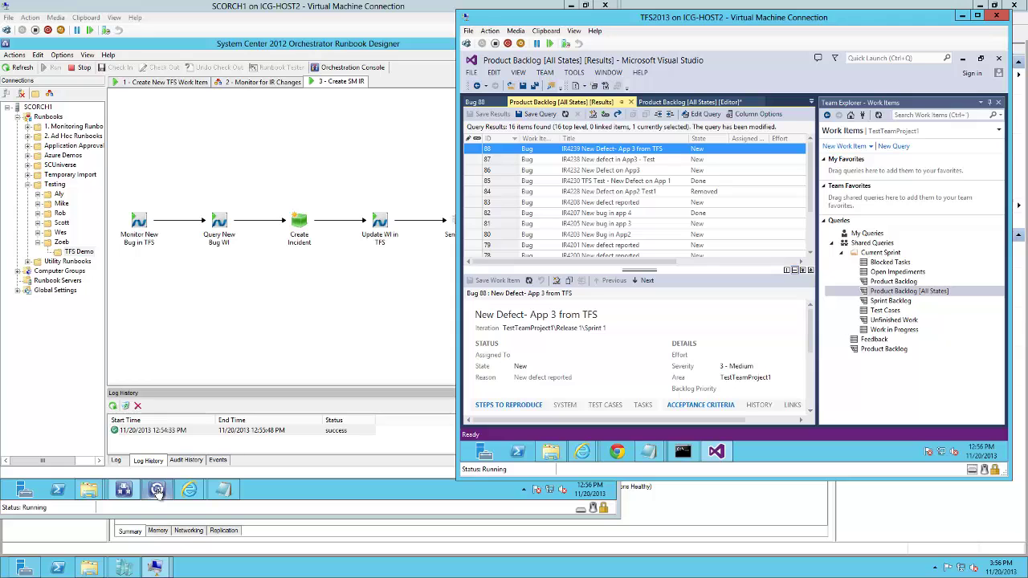
pyautogui.click(157, 490)
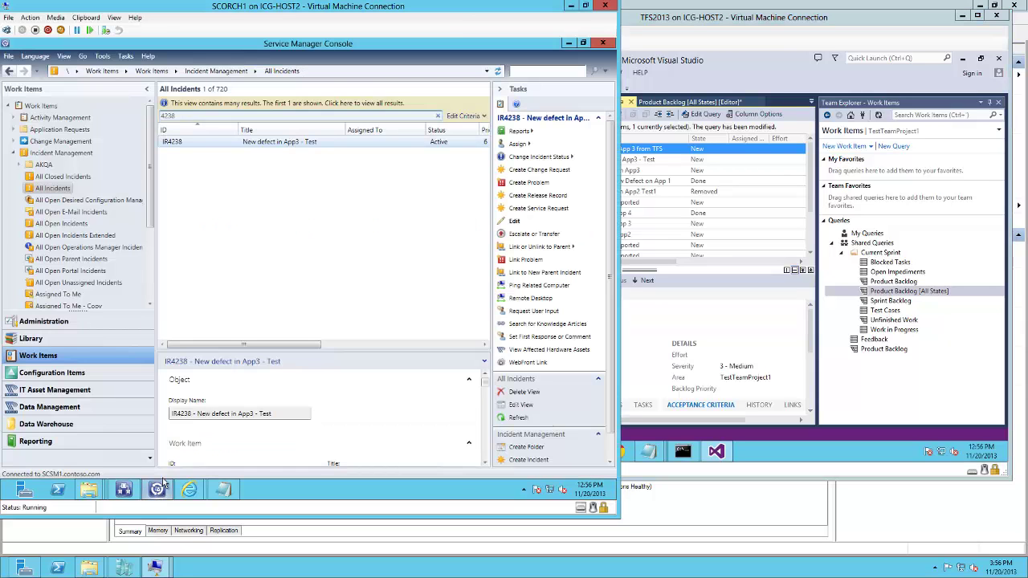
pyautogui.click(199, 120)
pyautogui.press('BackSpace')
pyautogui.write('9')
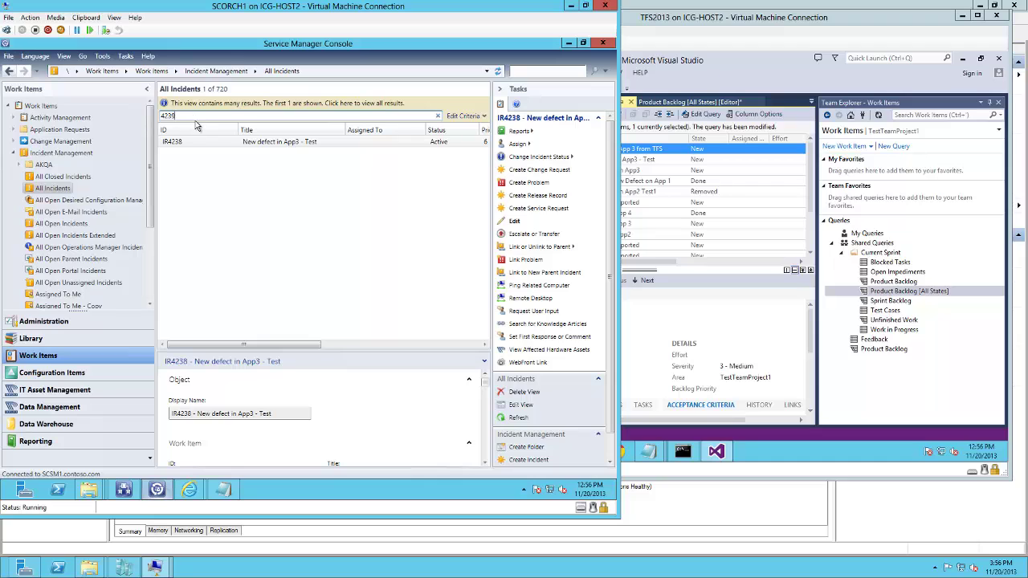
pyautogui.press('Return')
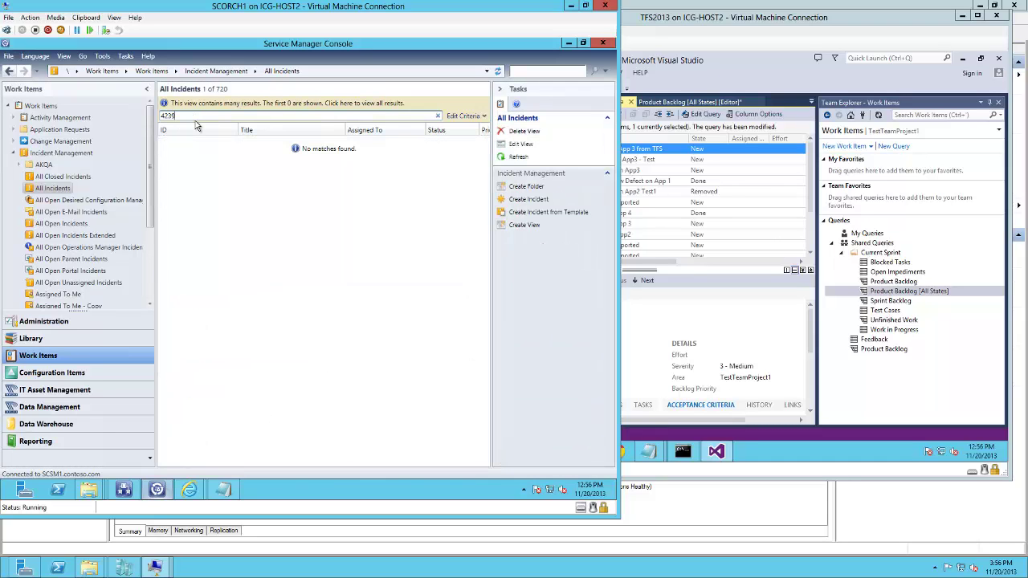
pyautogui.press('Return')
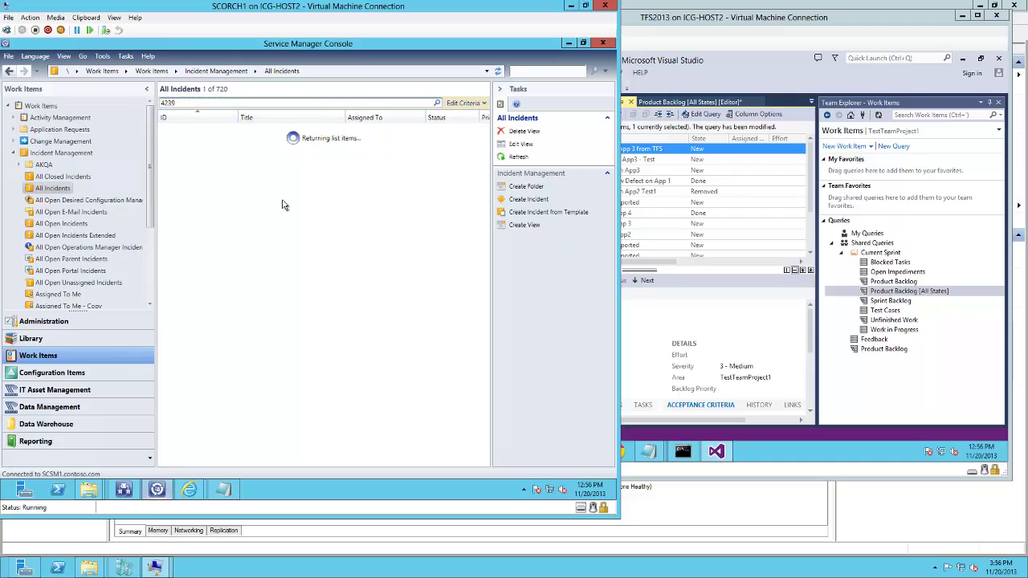
# Open incident 4239, review its General details from the title to the action log, and close it without saving.
pyautogui.doubleClick(257, 145)
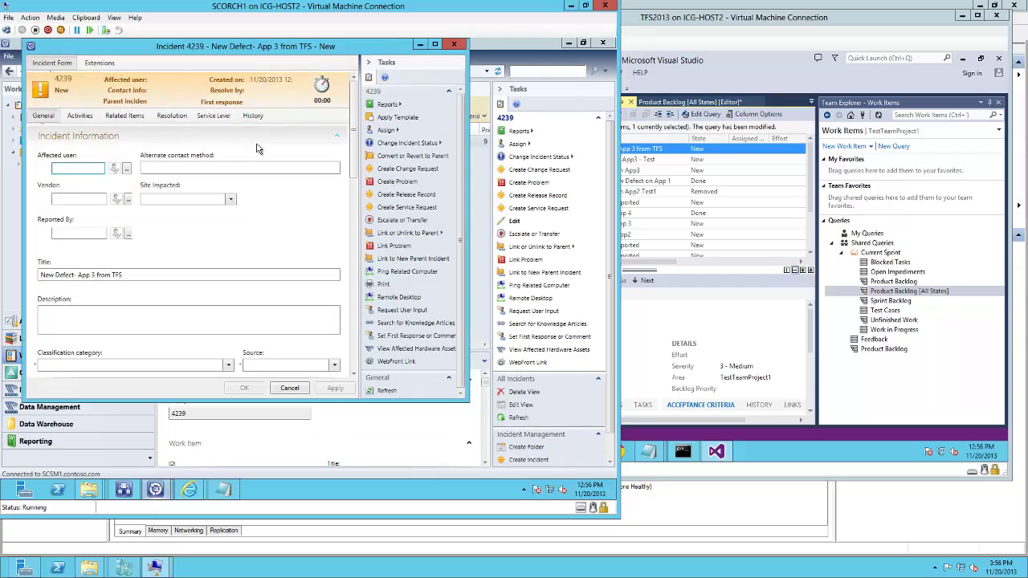
pyautogui.scroll(-5, 356, 218)
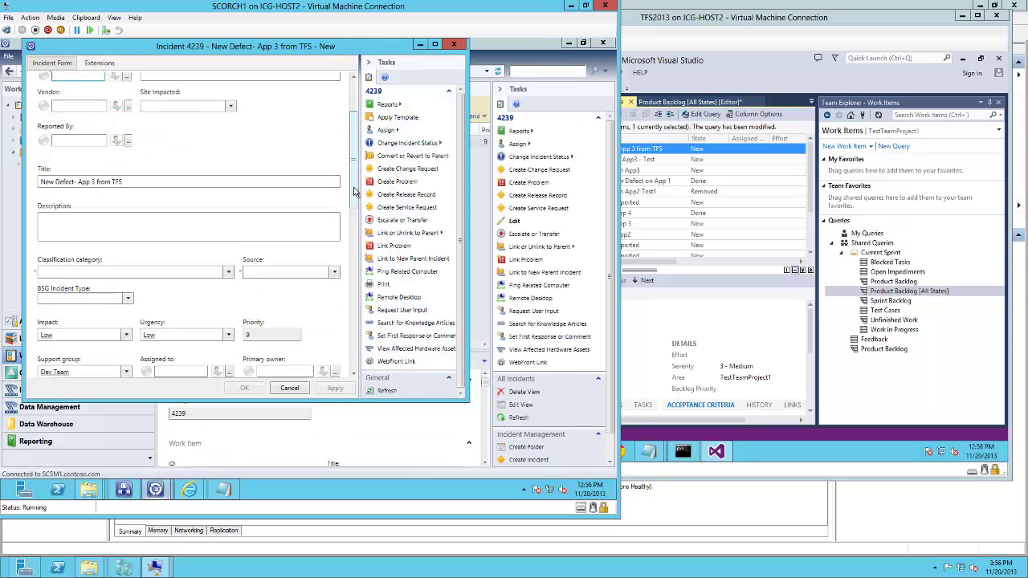
pyautogui.moveTo(356, 218); pyautogui.dragTo(351, 252)
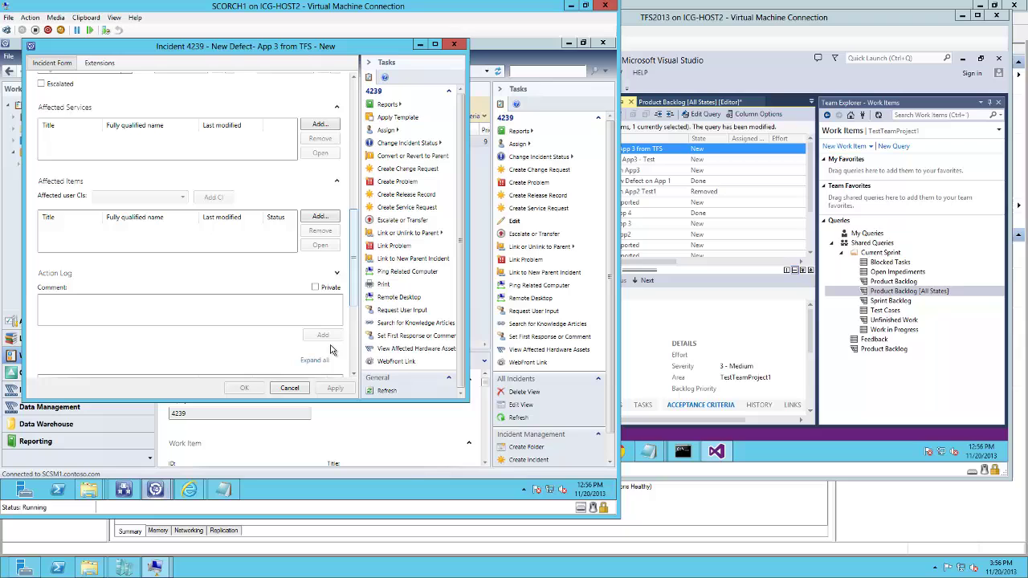
pyautogui.click(291, 388)
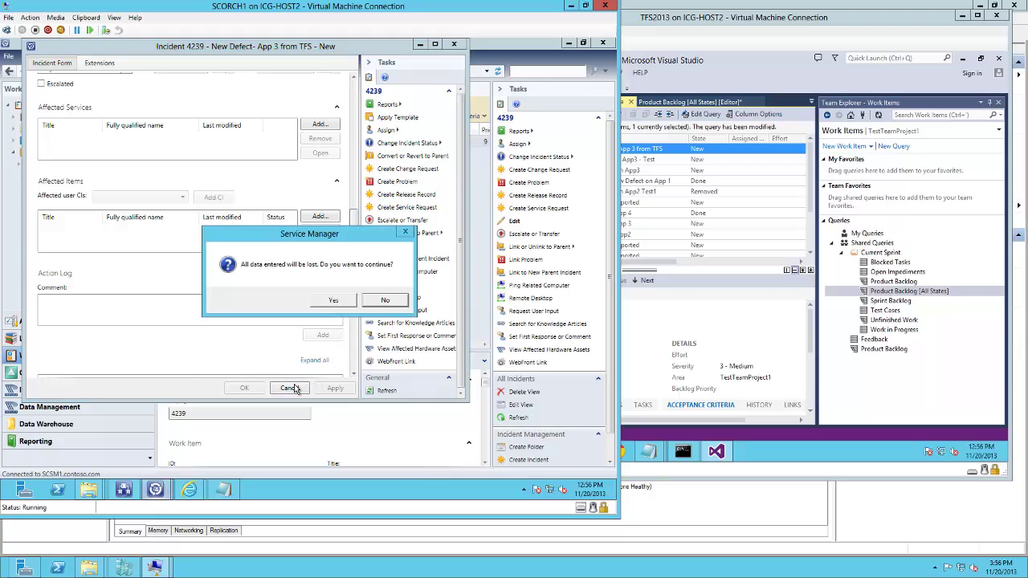
pyautogui.click(330, 301)
# Switch to the SMPortal service catalog in the browser and open the Submit Incident for TFS Bug request form from the list view.
pyautogui.moveTo(188, 492)
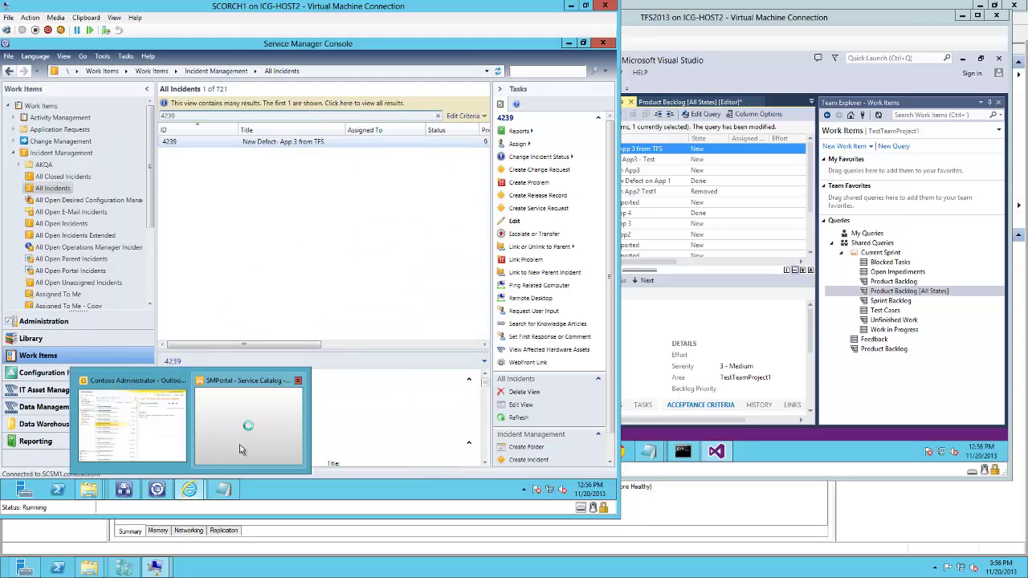
pyautogui.click(240, 445)
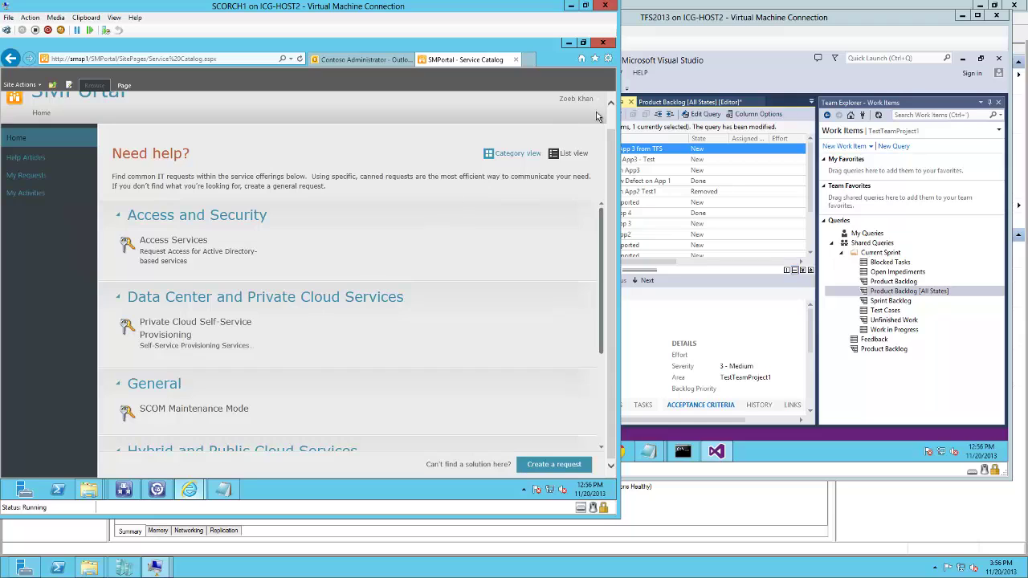
pyautogui.click(568, 154)
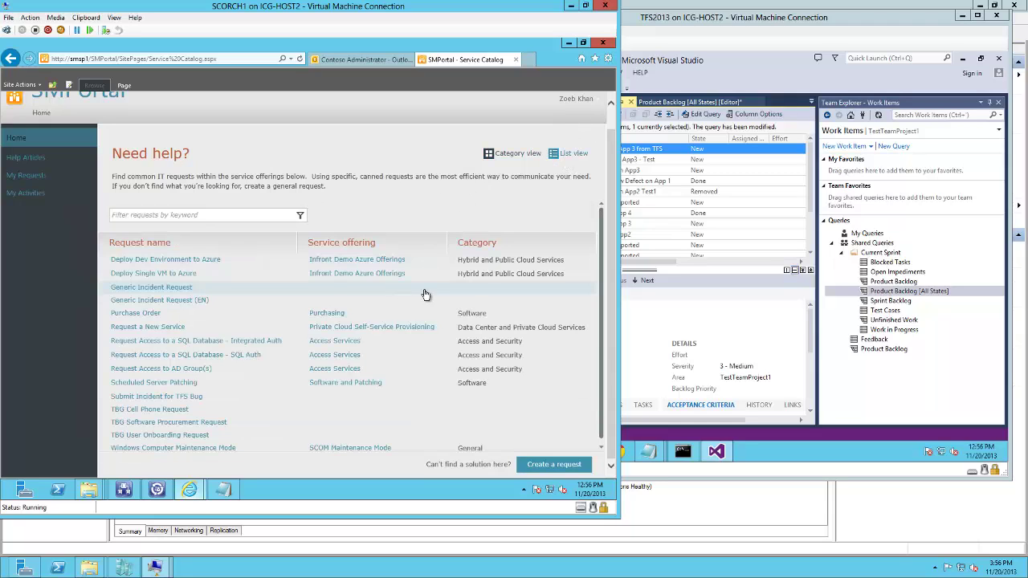
pyautogui.scroll(-1, 530, 304)
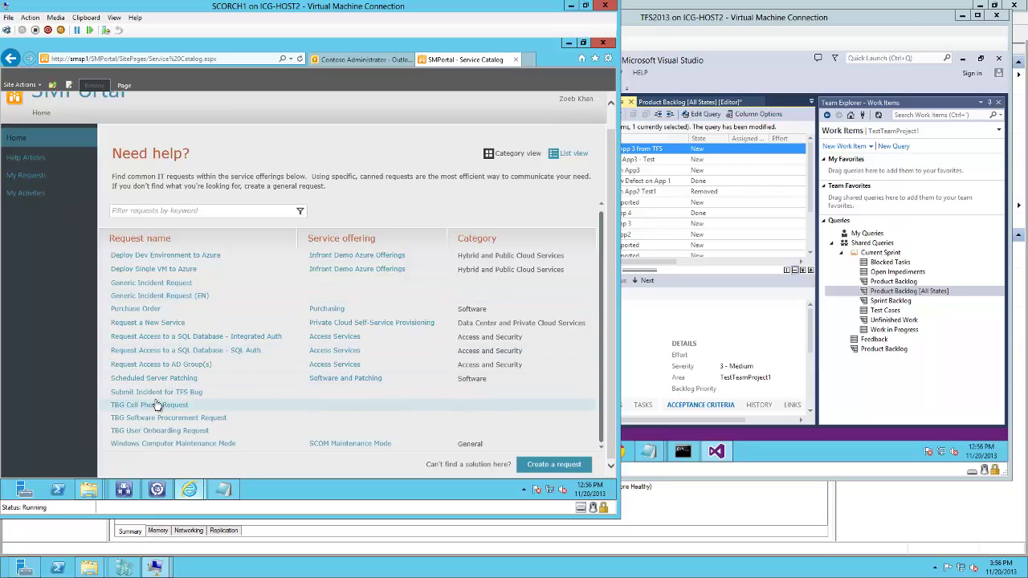
pyautogui.click(217, 393)
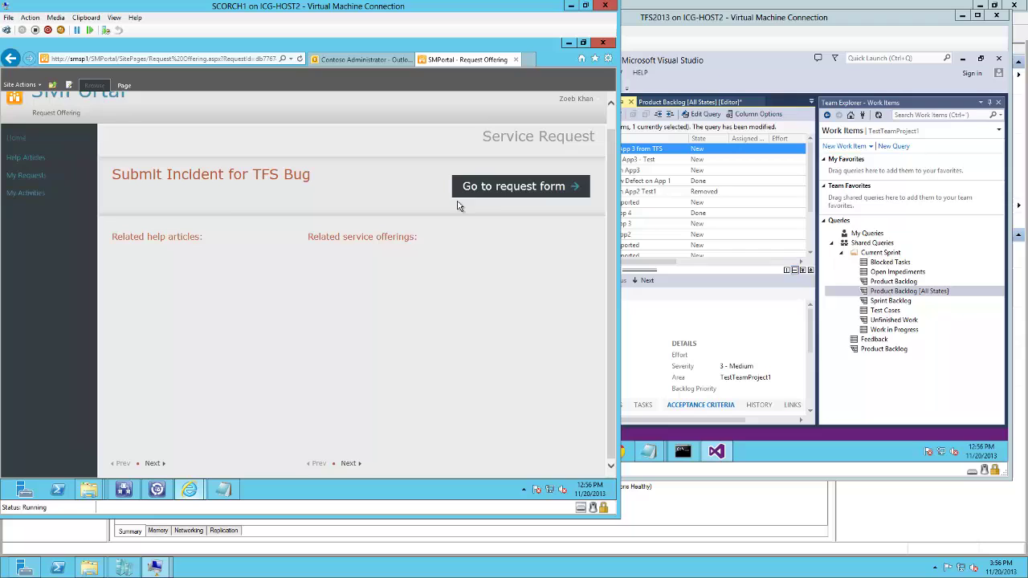
pyautogui.click(504, 191)
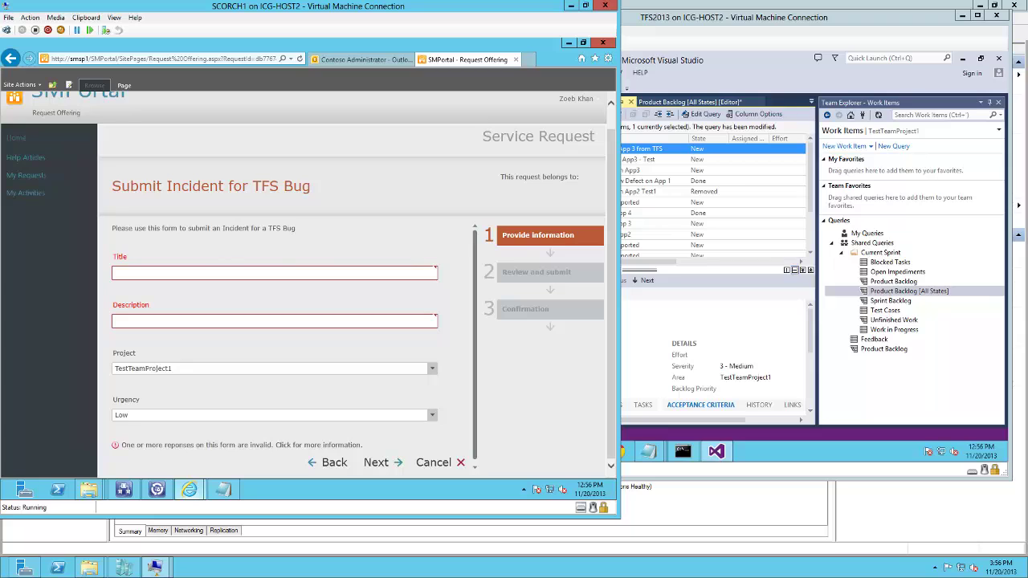
# View the 2 - Monitor for IR Changes runbook in the Runbook Designer, and search All Incidents in the Service Manager Console for 4238.
pyautogui.hotkey('alt', 'Tab')
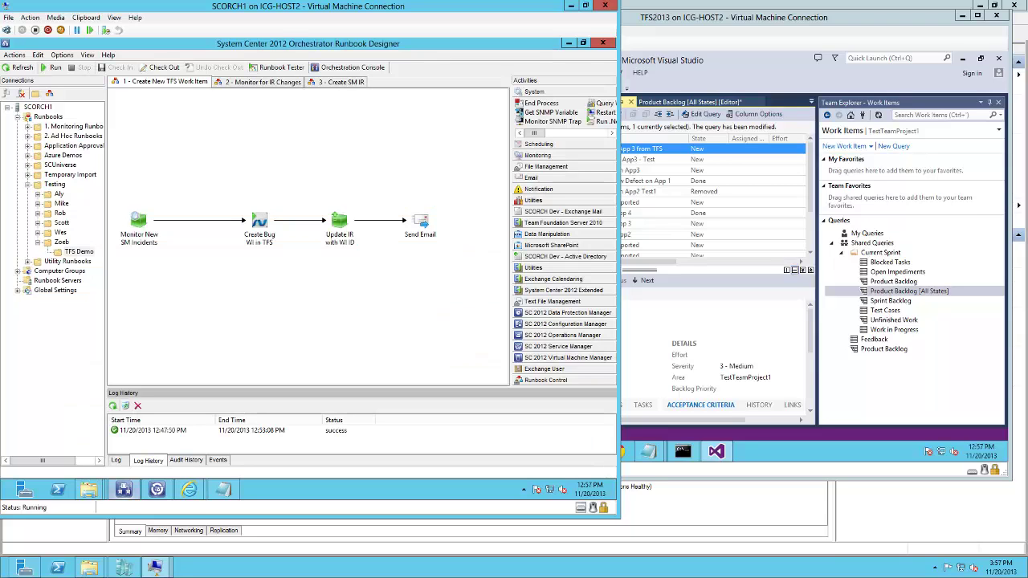
pyautogui.click(250, 83)
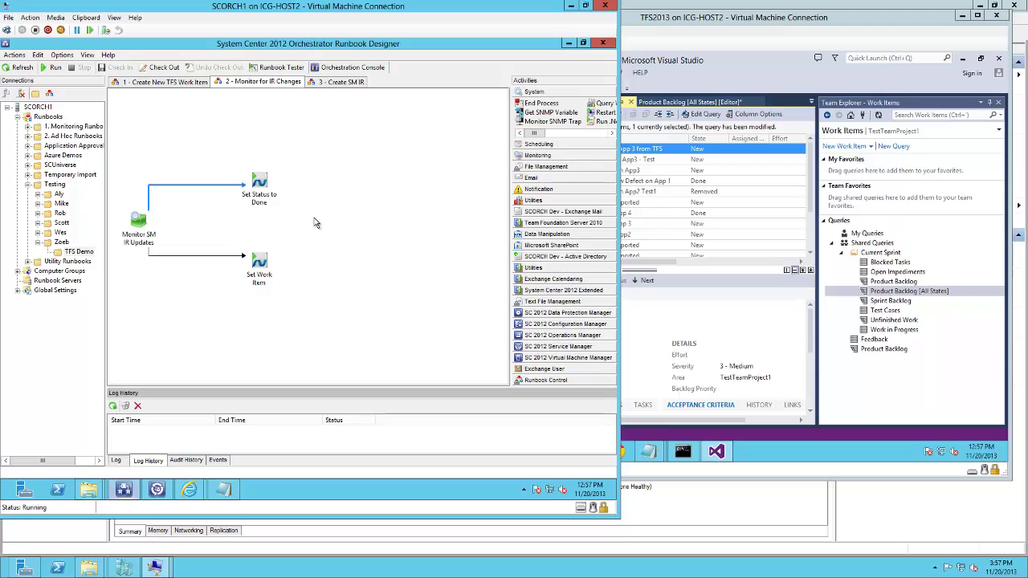
pyautogui.click(157, 489)
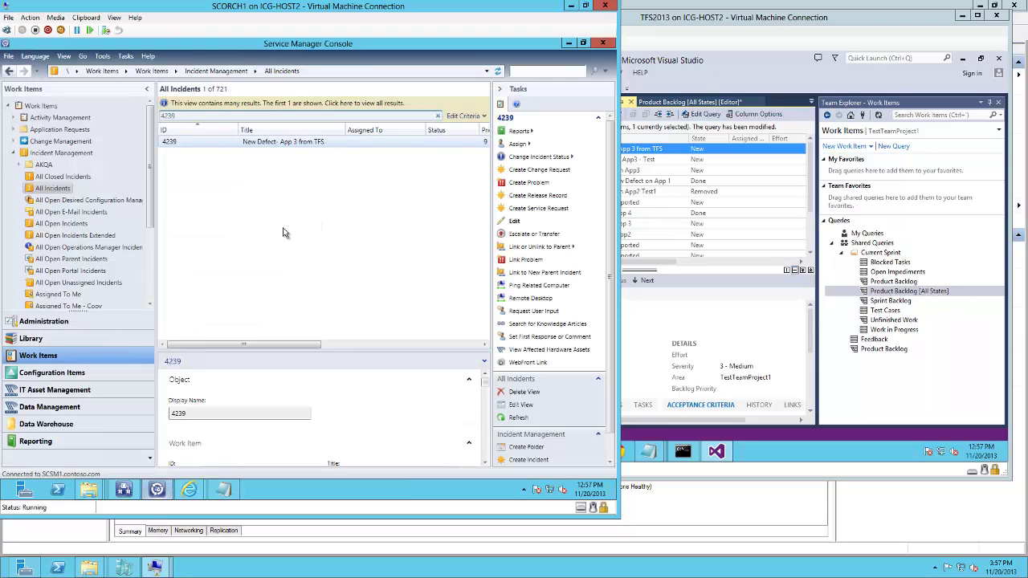
pyautogui.moveTo(254, 344); pyautogui.dragTo(362, 350)
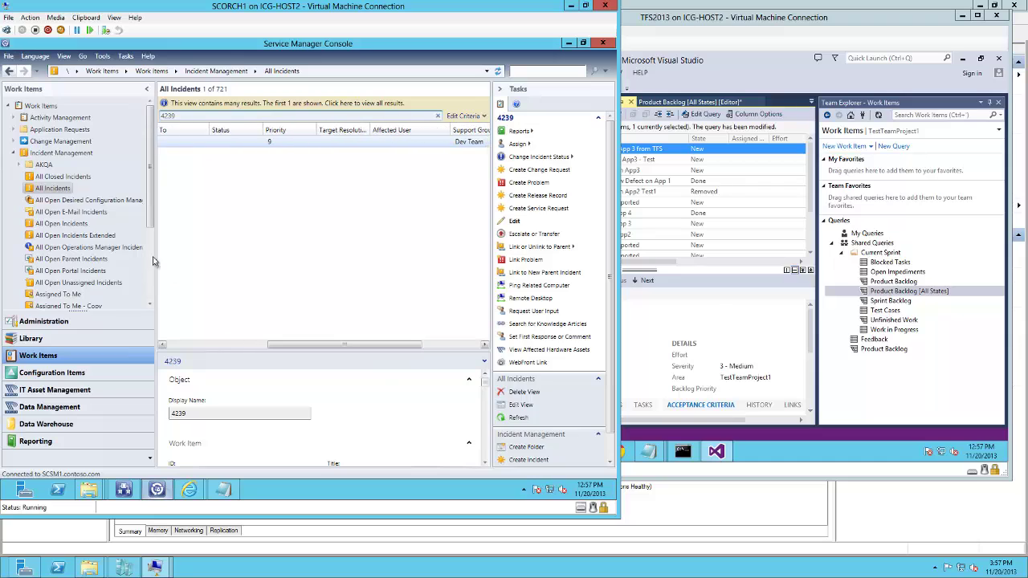
pyautogui.click(198, 117)
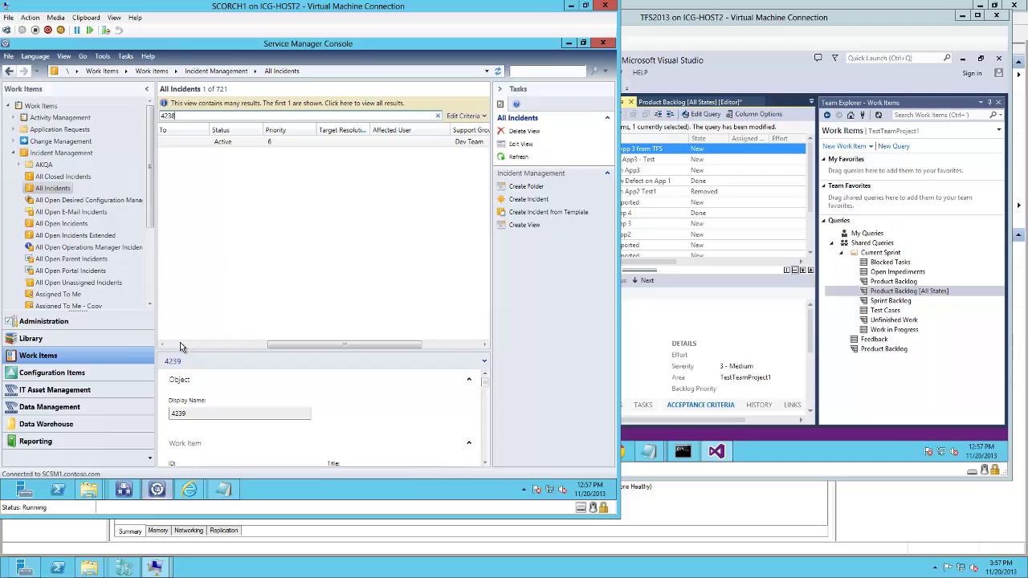
pyautogui.moveTo(328, 344); pyautogui.dragTo(197, 353)
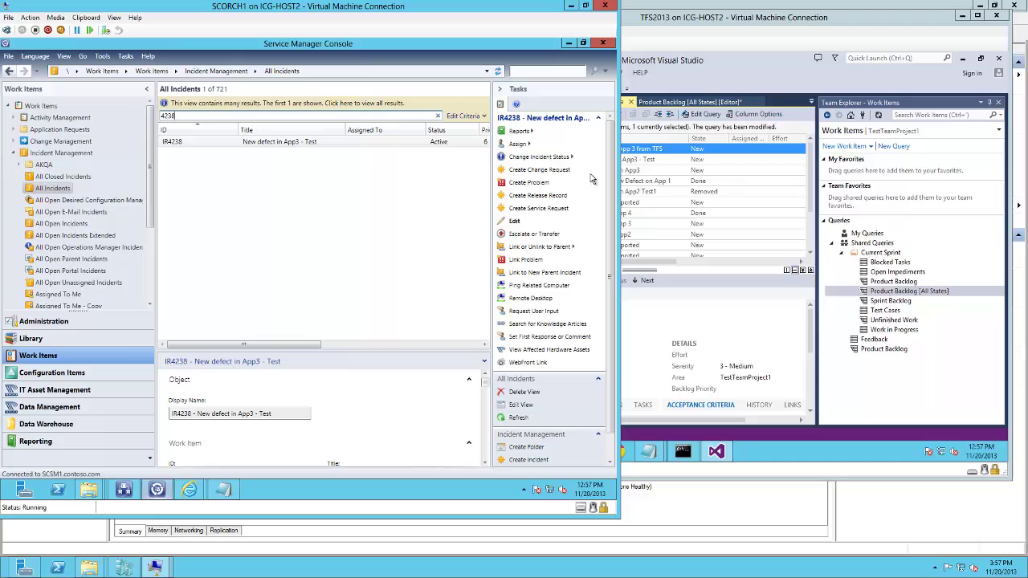
# Open incident IR4238 in the Service Manager Console, resolve it with the comment "Completed", and save it.
pyautogui.click(707, 149)
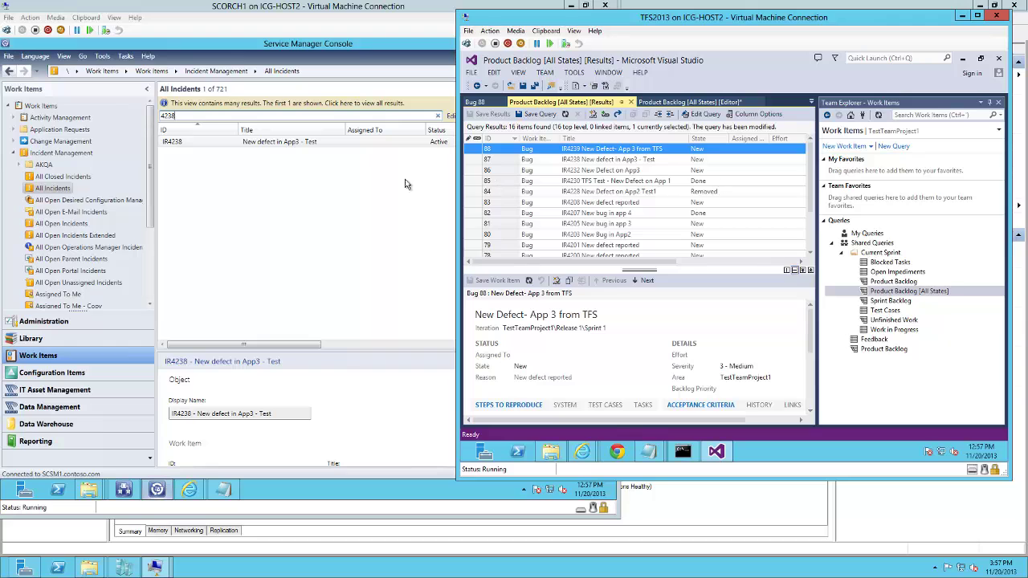
pyautogui.click(268, 145)
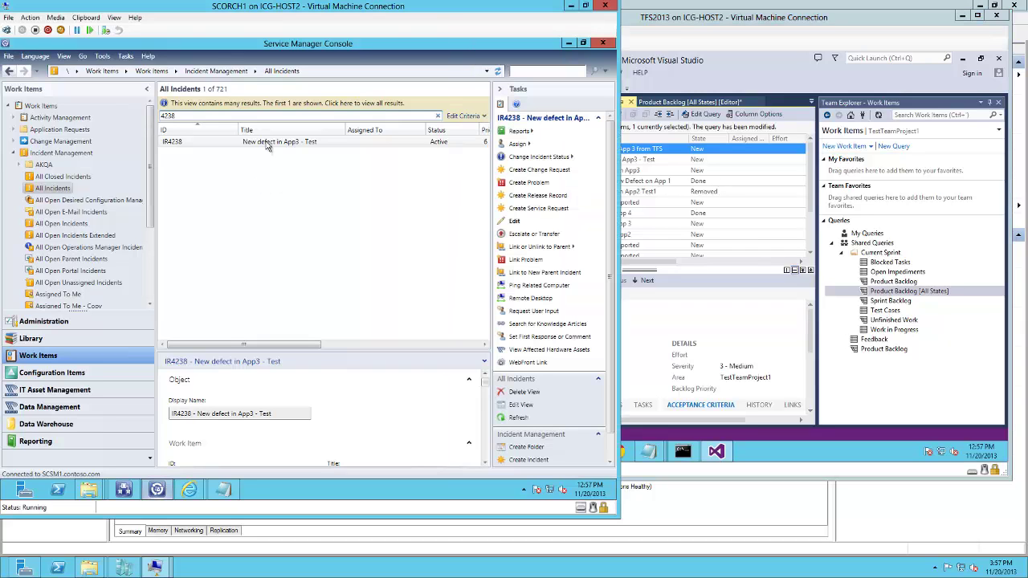
pyautogui.doubleClick(268, 145)
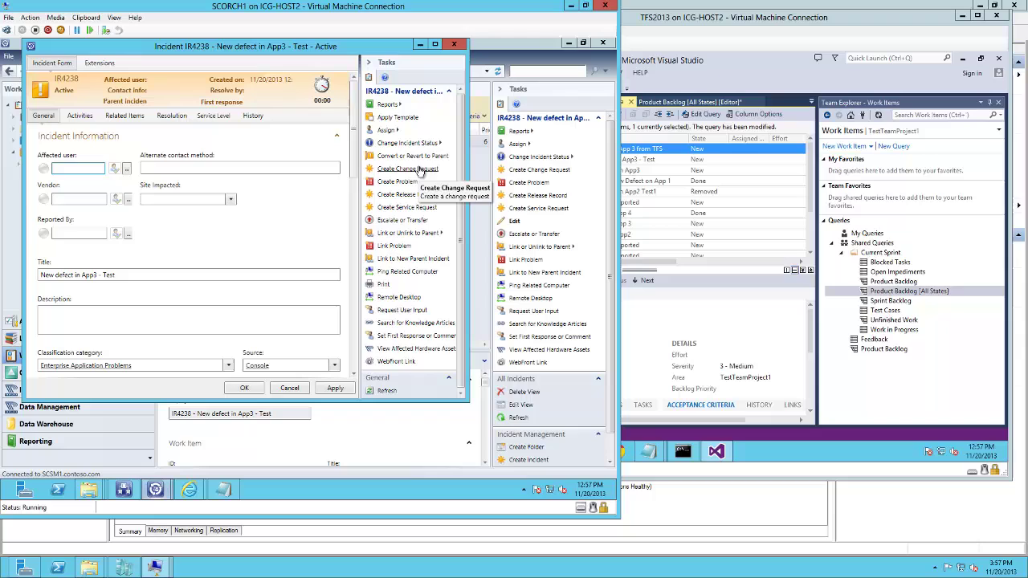
pyautogui.click(418, 145)
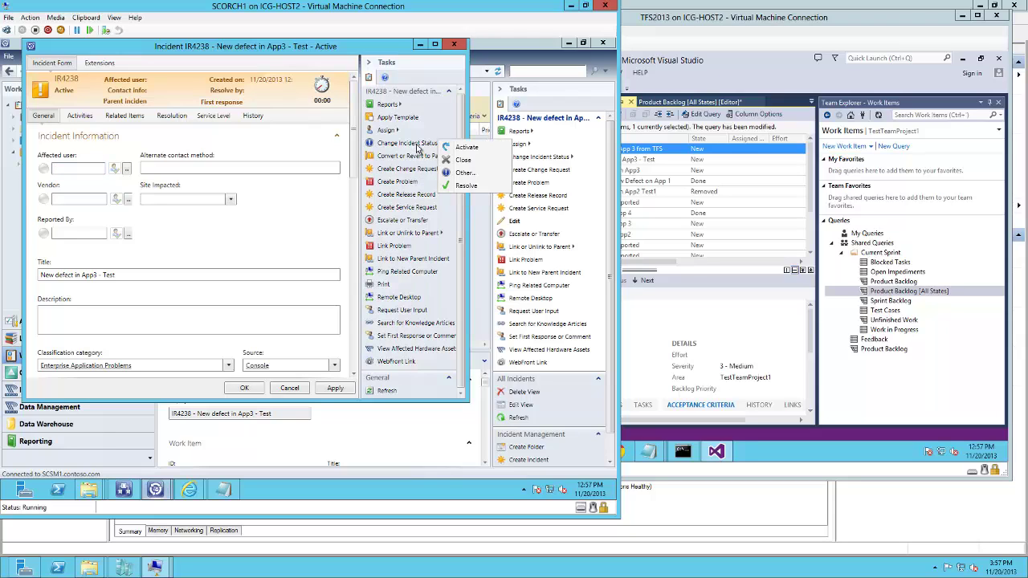
pyautogui.click(466, 186)
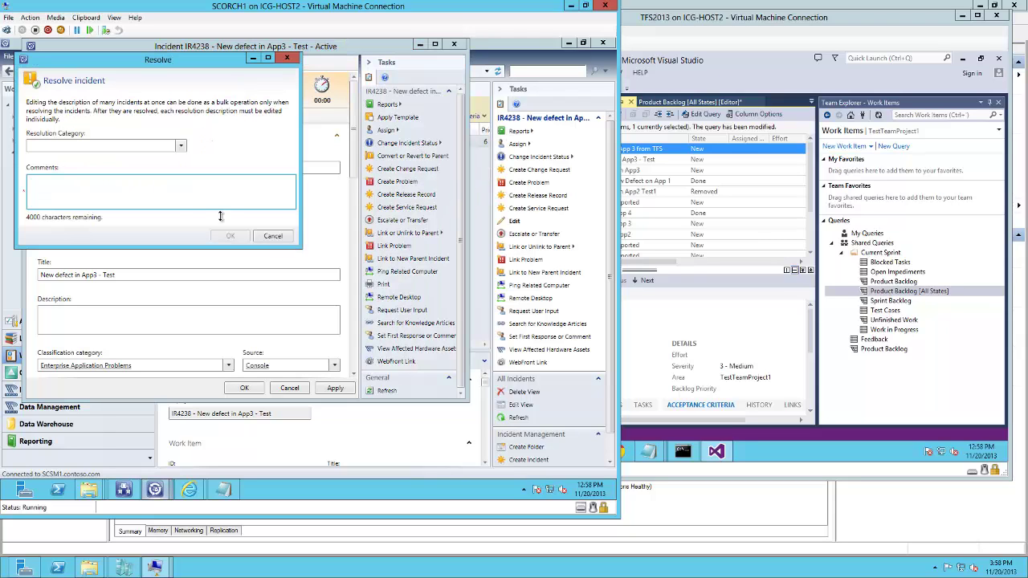
pyautogui.write('Completed')
pyautogui.click(228, 236)
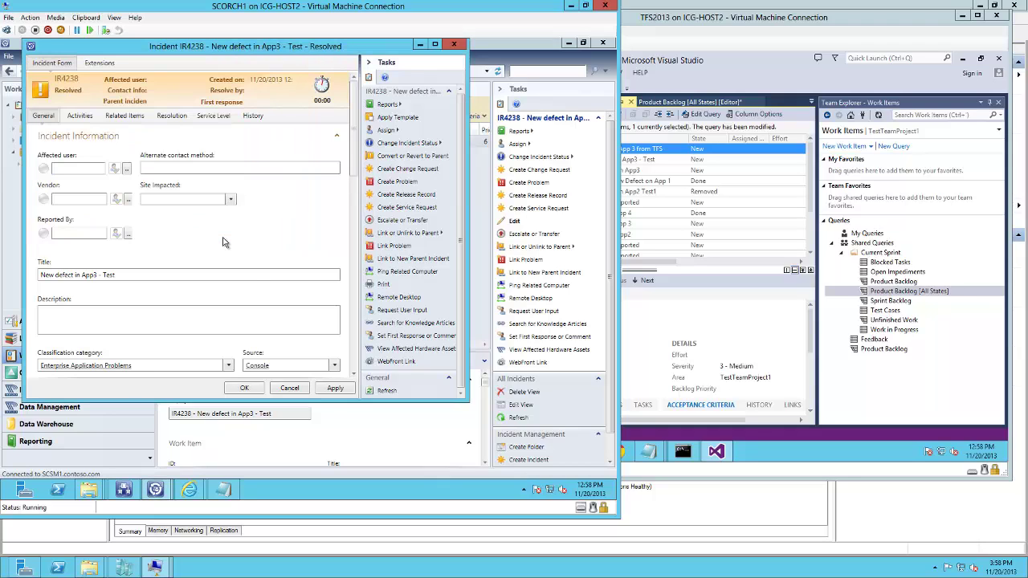
pyautogui.click(243, 389)
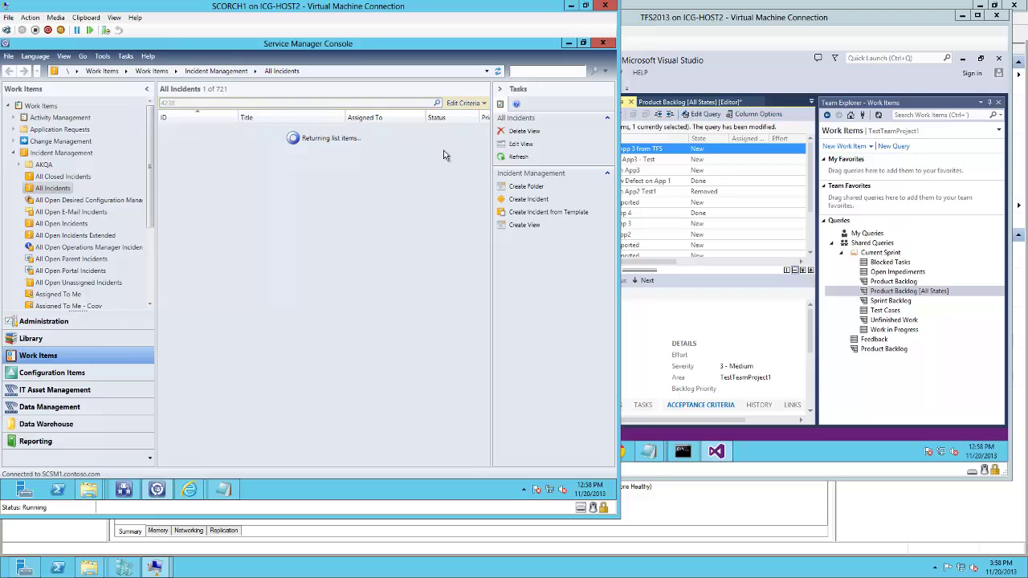
# Check incident IR4238's status in the list against the state of its matching bug 87 in Visual Studio.
pyautogui.click(452, 148)
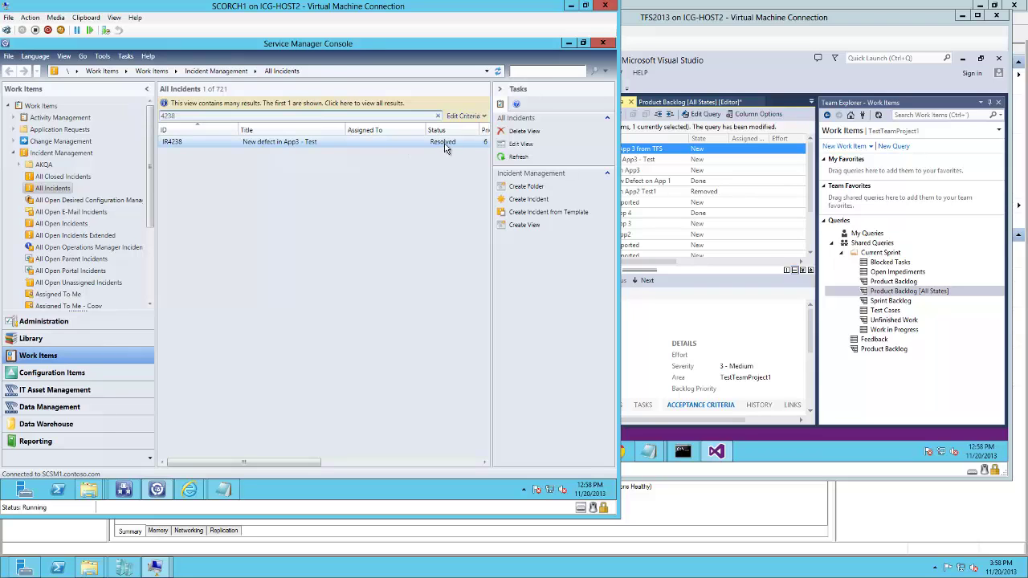
pyautogui.click(663, 152)
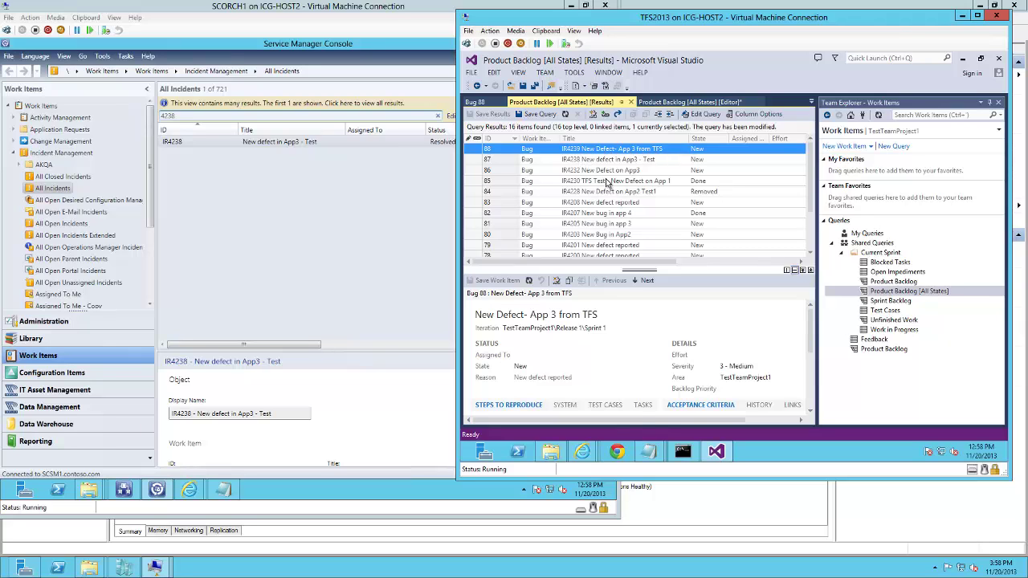
pyautogui.click(585, 159)
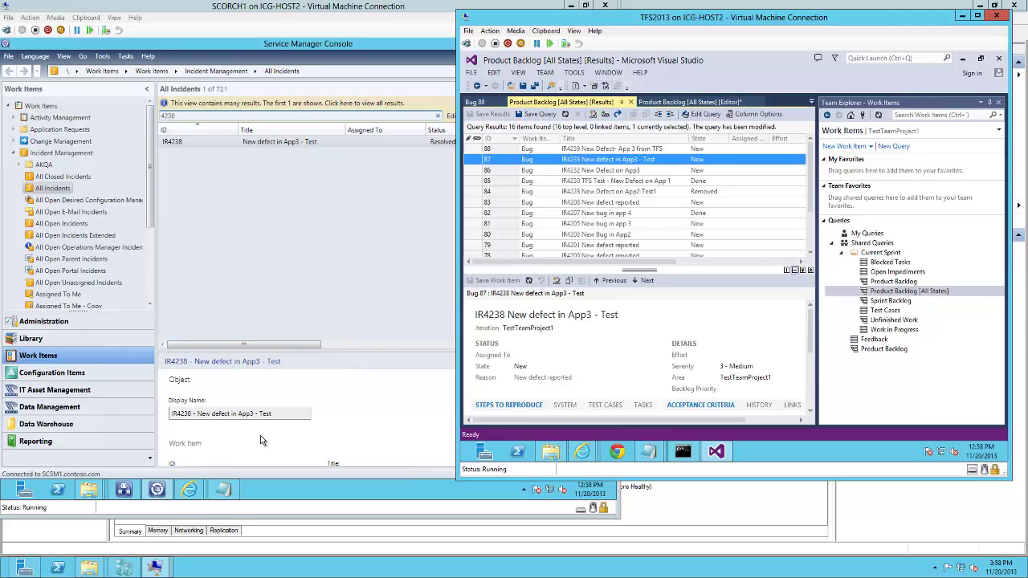
# Switch to the Orchestrator Runbook Designer, run the 2 - Monitor for IR Changes runbook with its log shown, and select the Set Status to Done activity.
pyautogui.click(127, 491)
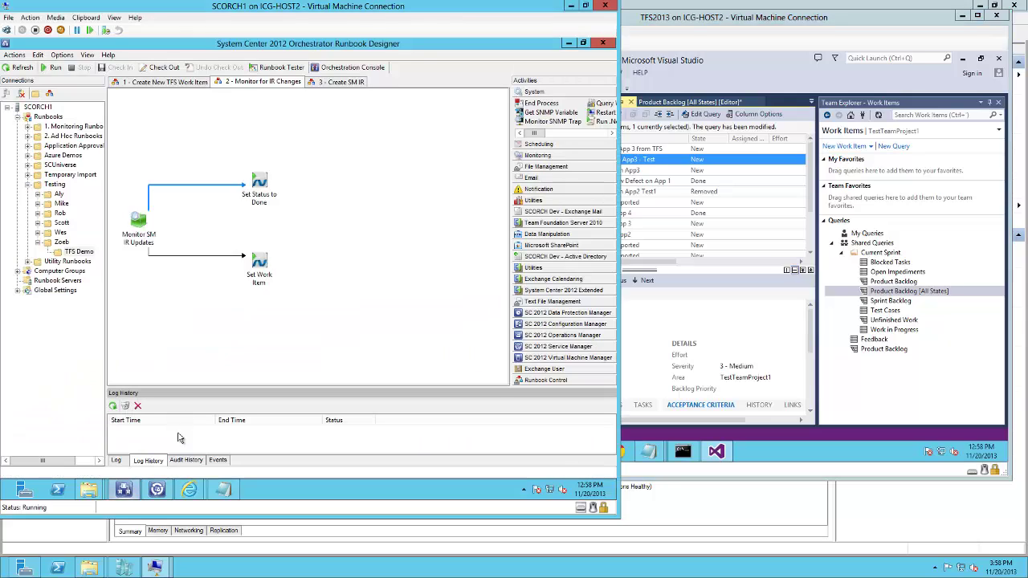
pyautogui.click(120, 465)
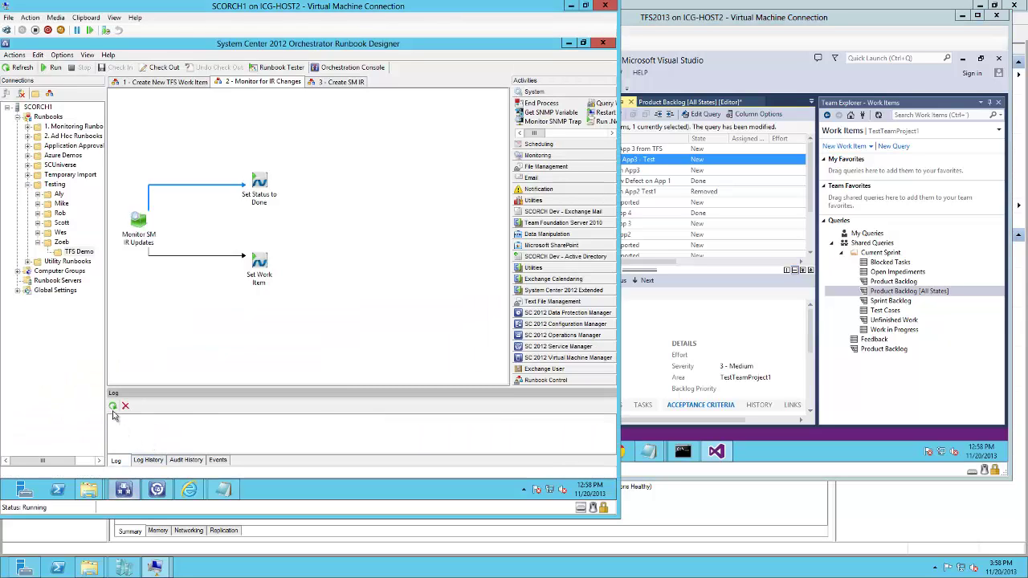
pyautogui.click(51, 68)
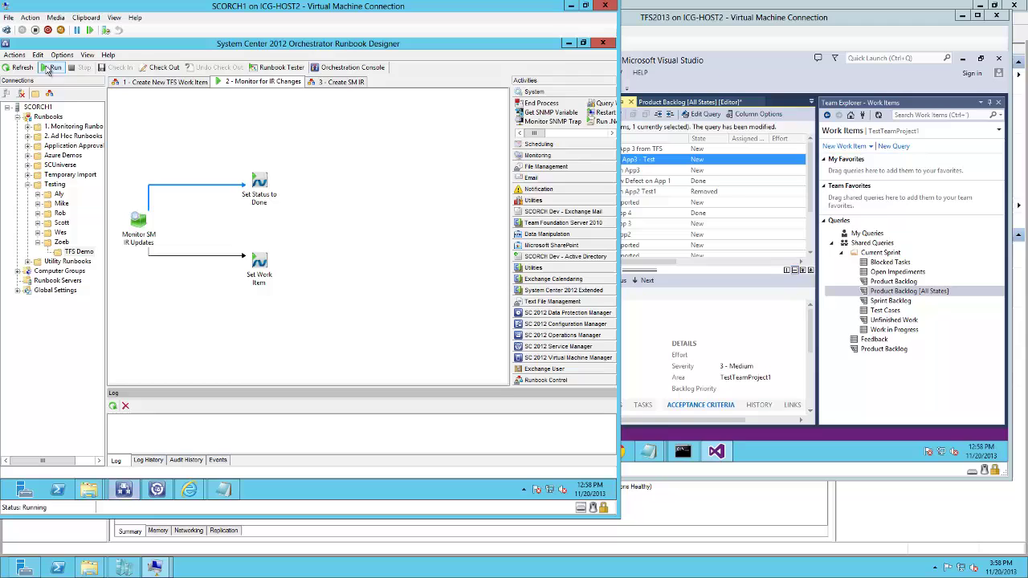
pyautogui.click(254, 183)
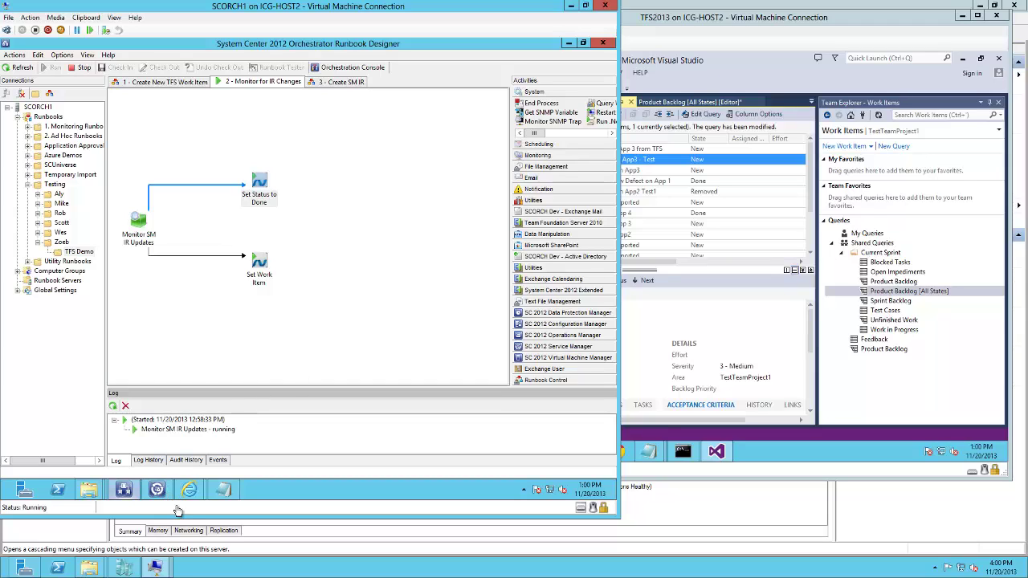
# Check incident IR4238's status in the Service Manager Console, and return to the Runbook Designer to monitor the 2 - Monitor for IR Changes log.
pyautogui.click(156, 492)
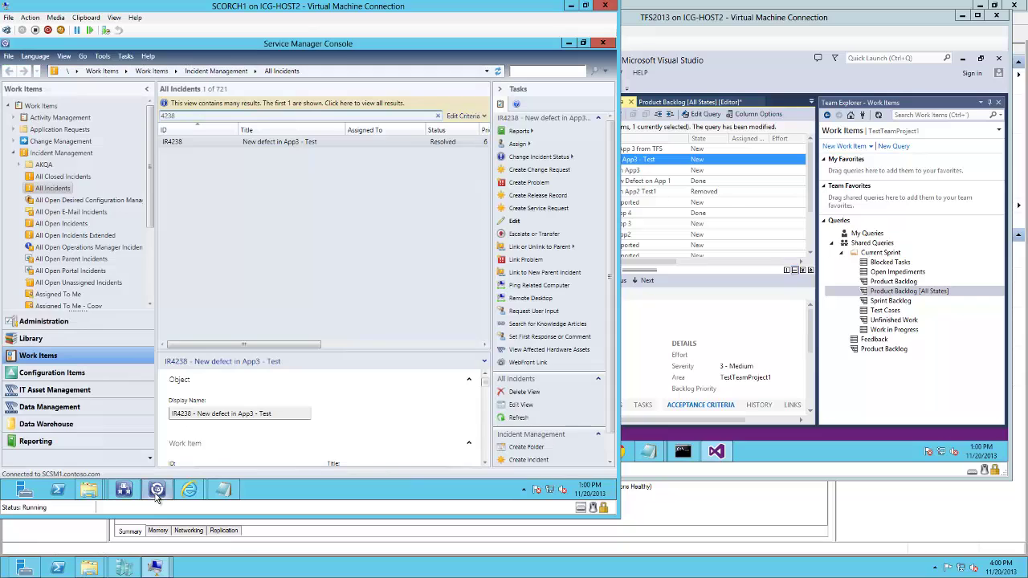
pyautogui.click(132, 496)
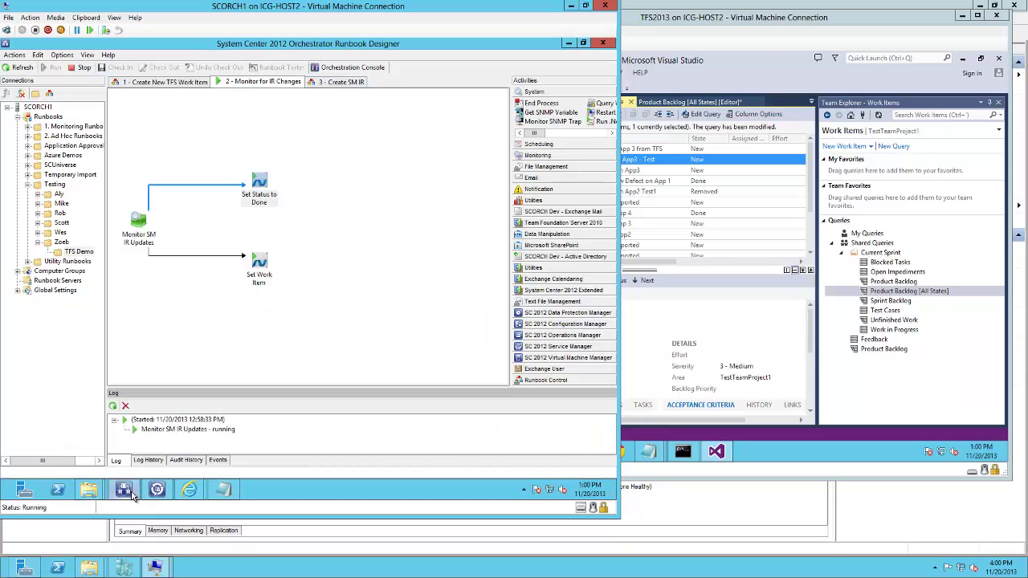
pyautogui.moveTo(223, 490)
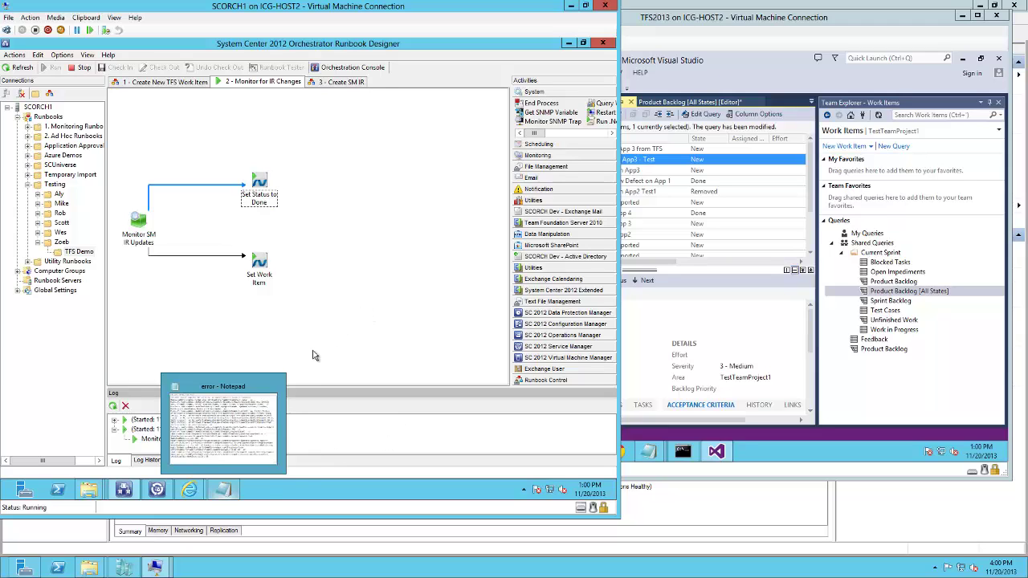
pyautogui.click(277, 489)
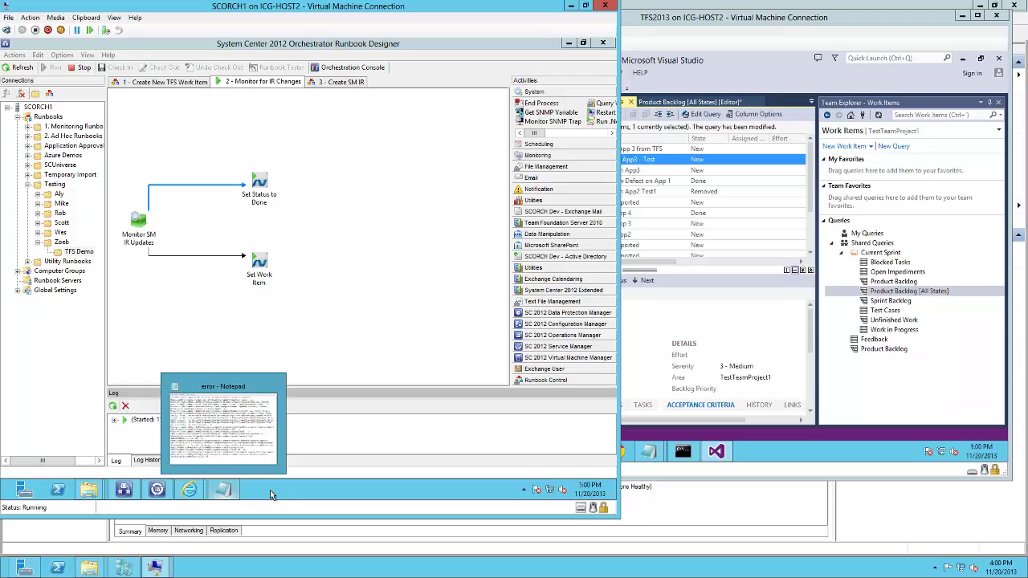
pyautogui.click(124, 490)
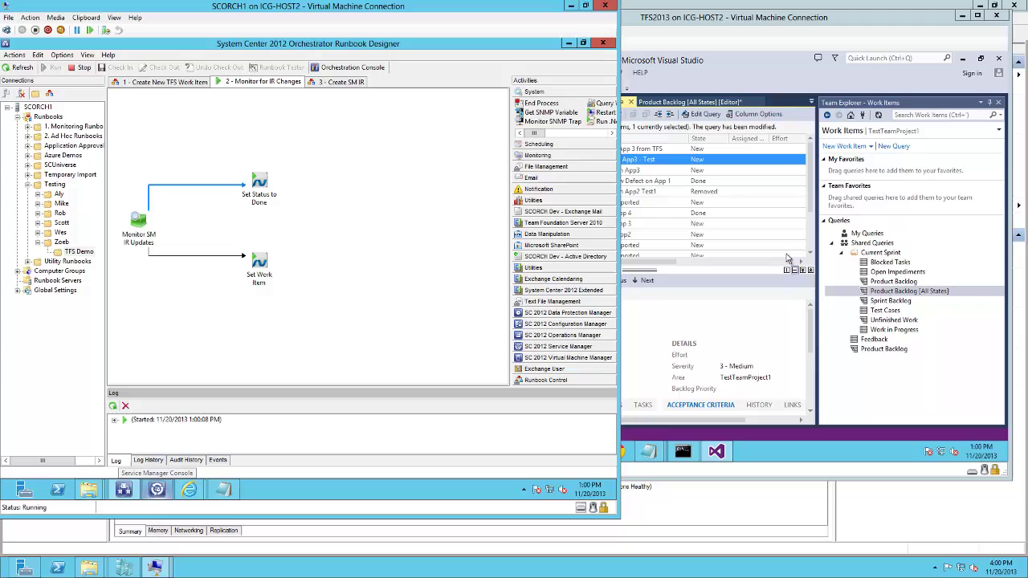
# Switch to Visual Studio and rerun the Product Backlog [All States] query to check the state of bug 87.
pyautogui.click(900, 294)
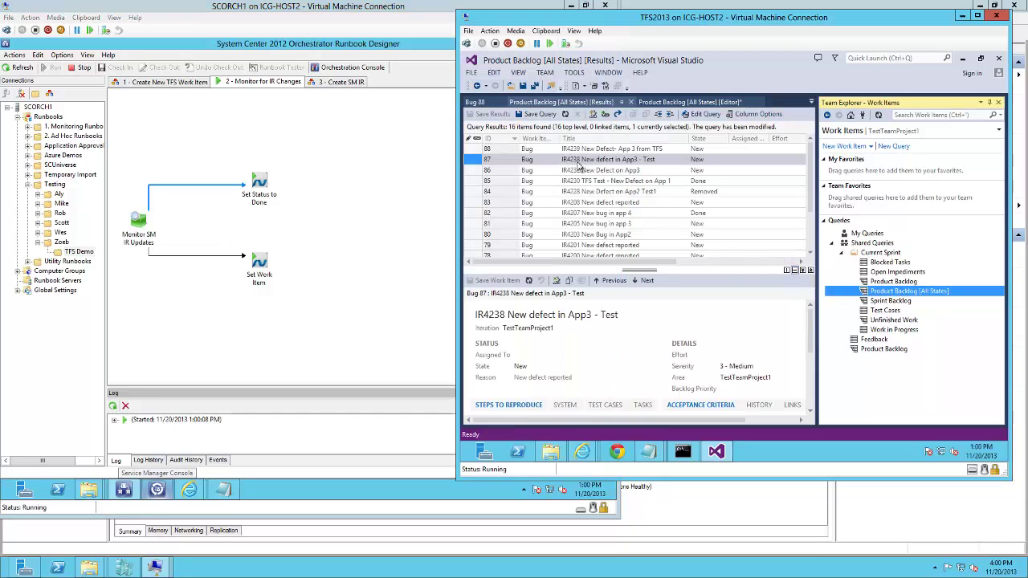
pyautogui.doubleClick(904, 294)
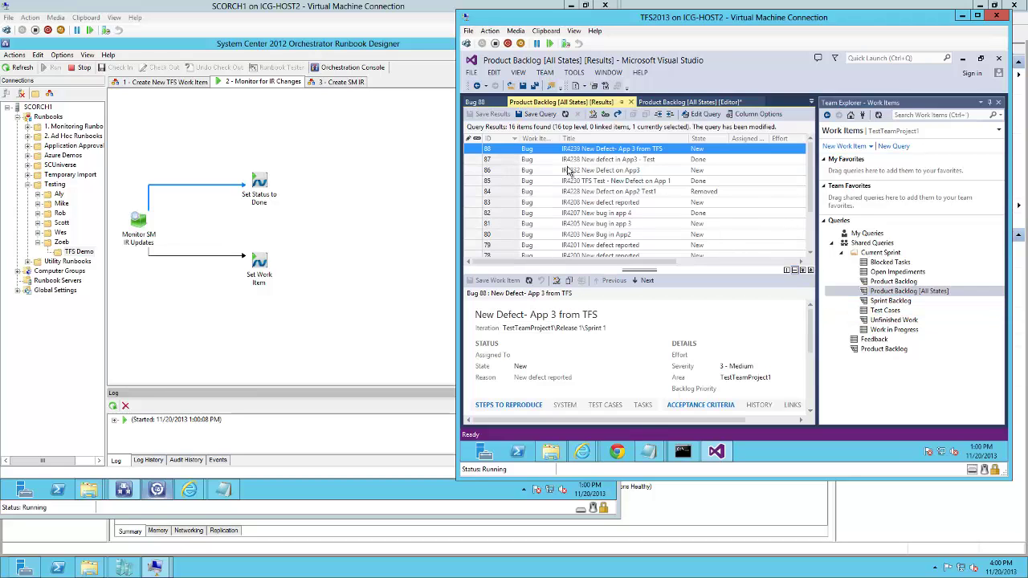